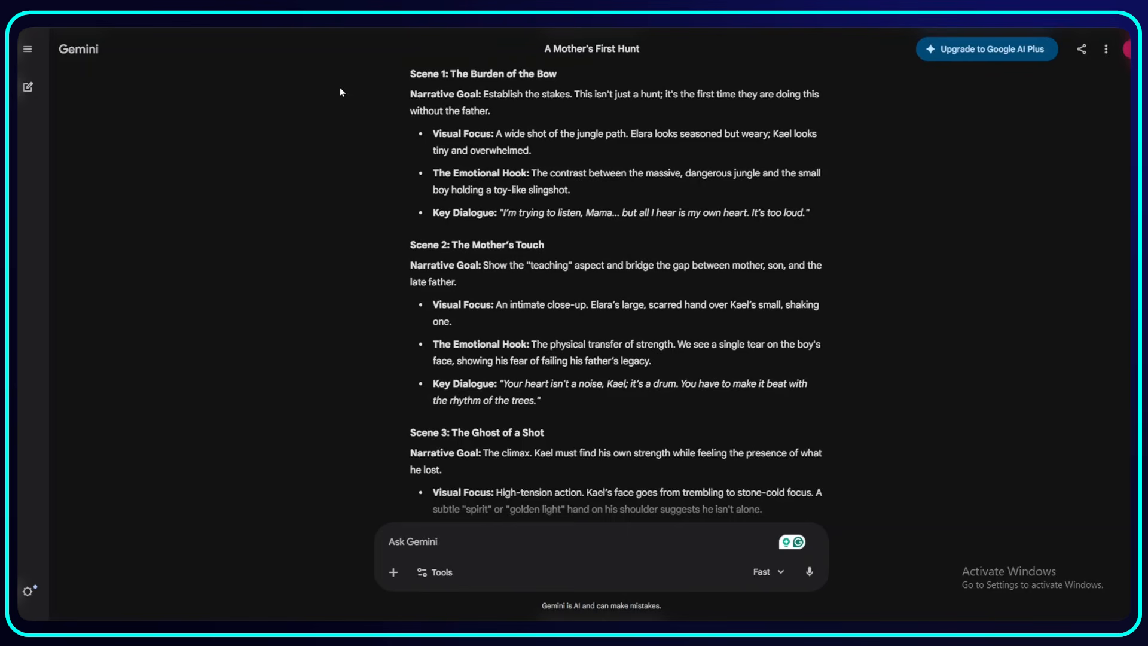
- Review the slingshot story and its scene-by-scene breakdown in the Gemini chat "A Mother's First Hunt"
scroll(352, 89, "down", 10)
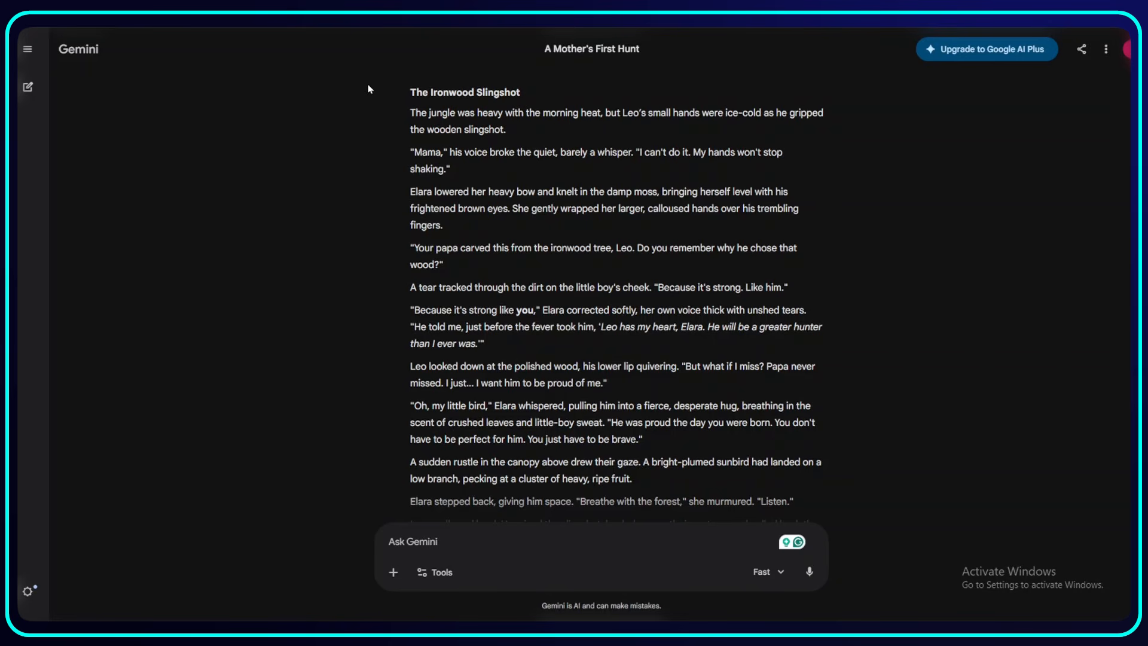
scroll(368, 83, "up", 15)
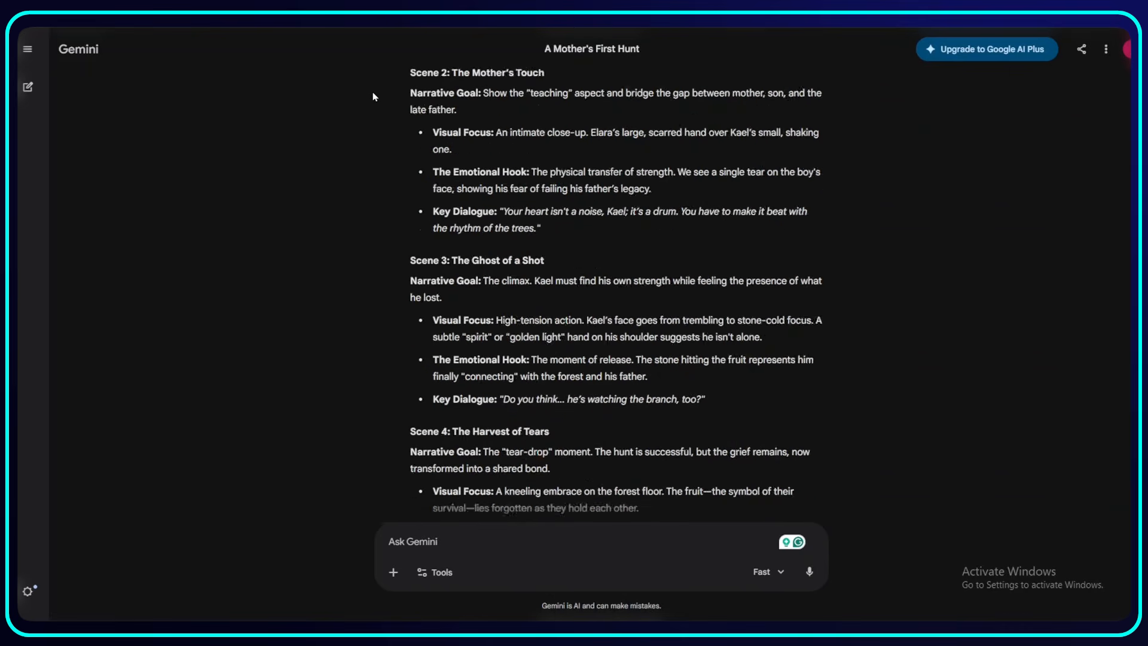
scroll(372, 95, "down", 4)
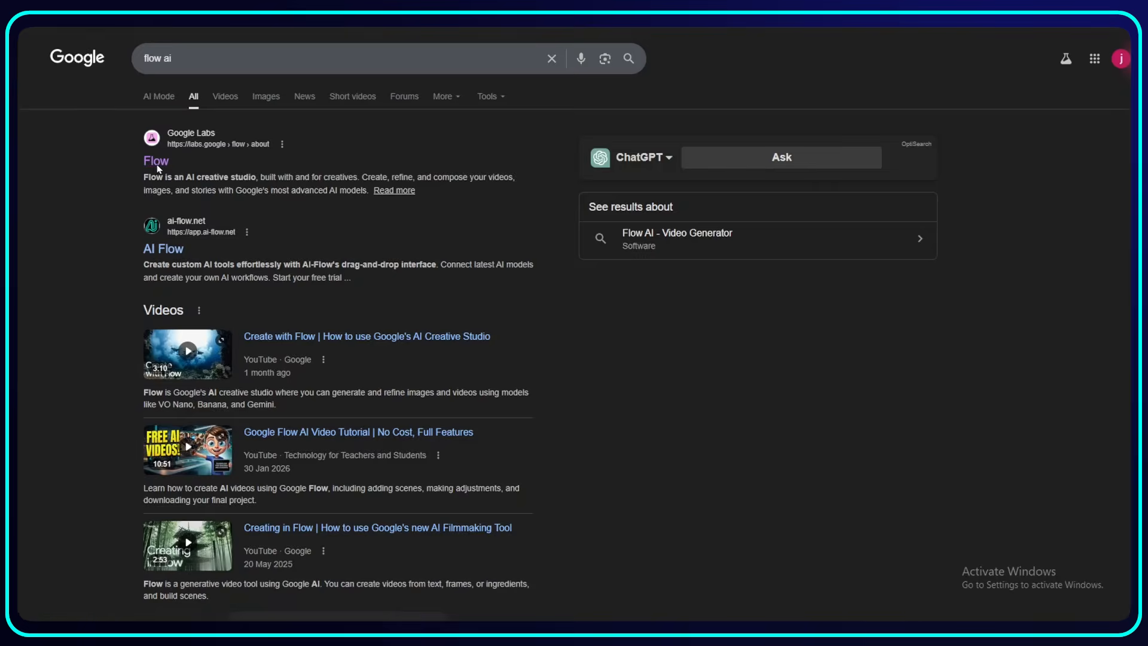
- Open Google's Flow site from the "flow ai" search results and start a new project
left_click(158, 167)
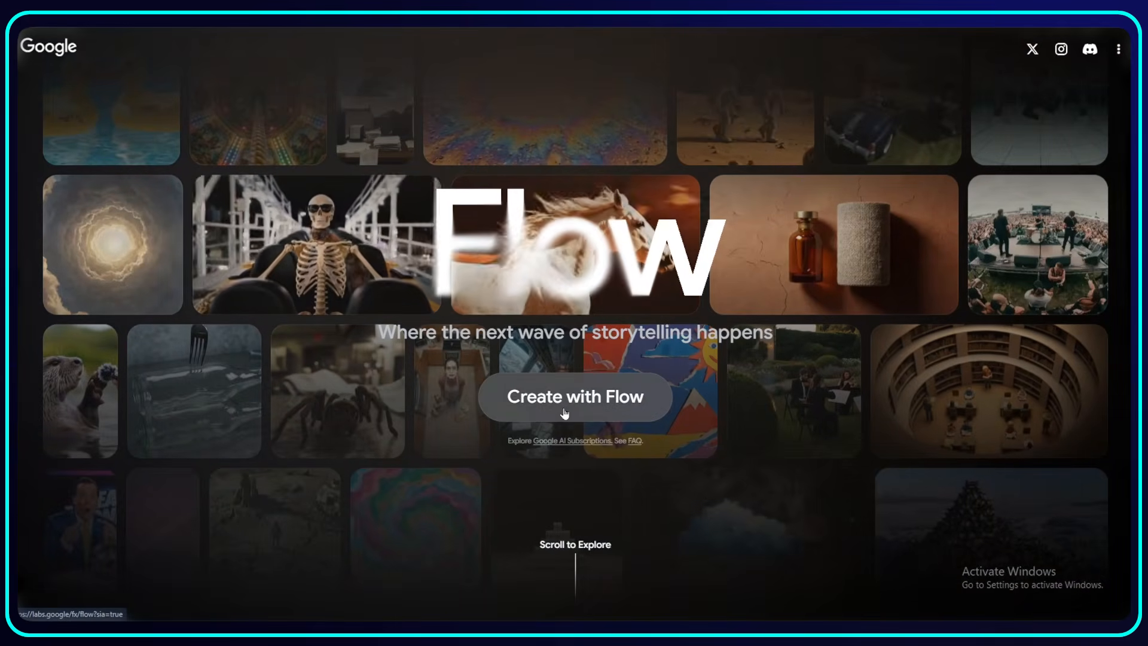
left_click(564, 397)
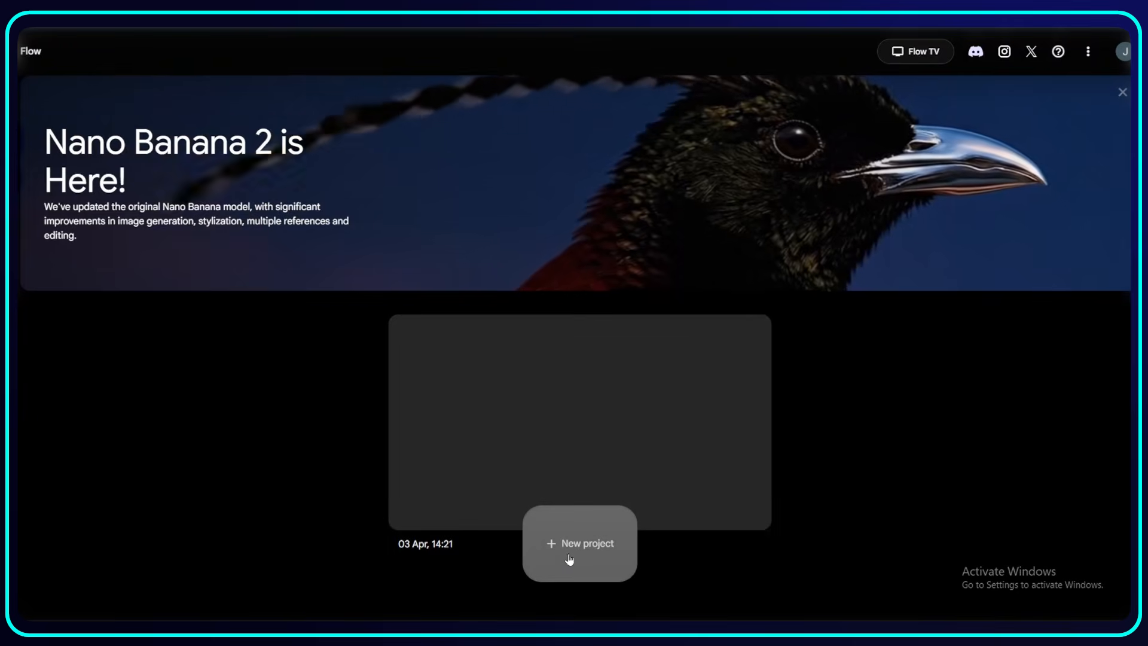
left_click(570, 559)
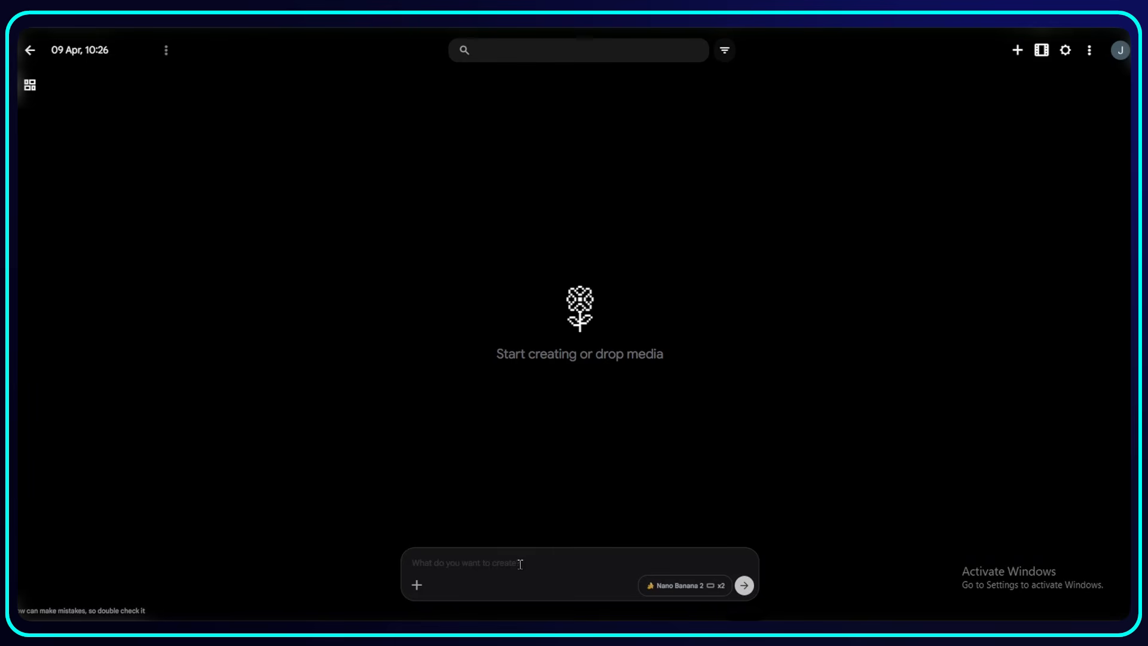
- Generate images of the jungle huntress from the copied character prompt, using the Nano Banana Pro model
key("ctrl+v")
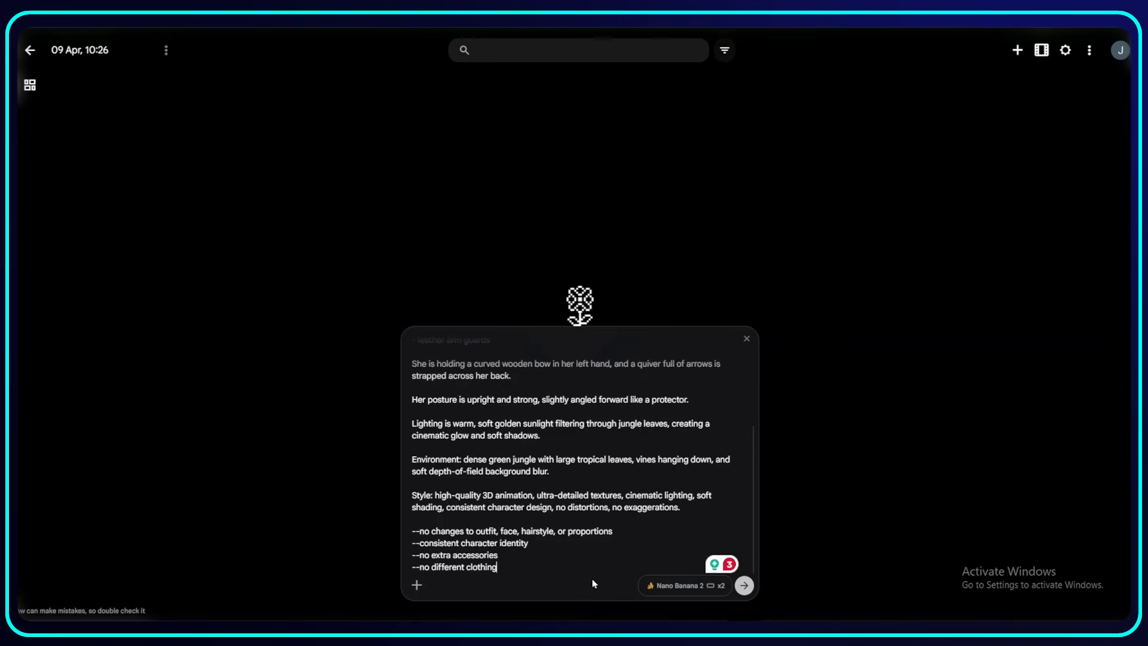
left_click(673, 595)
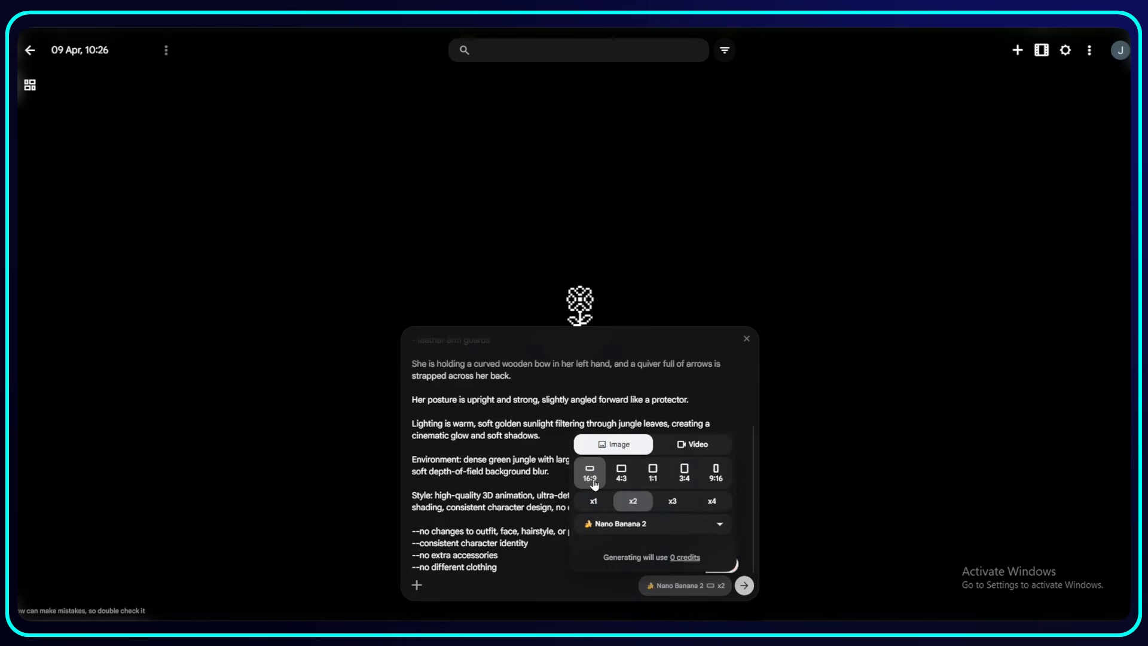
left_click(629, 530)
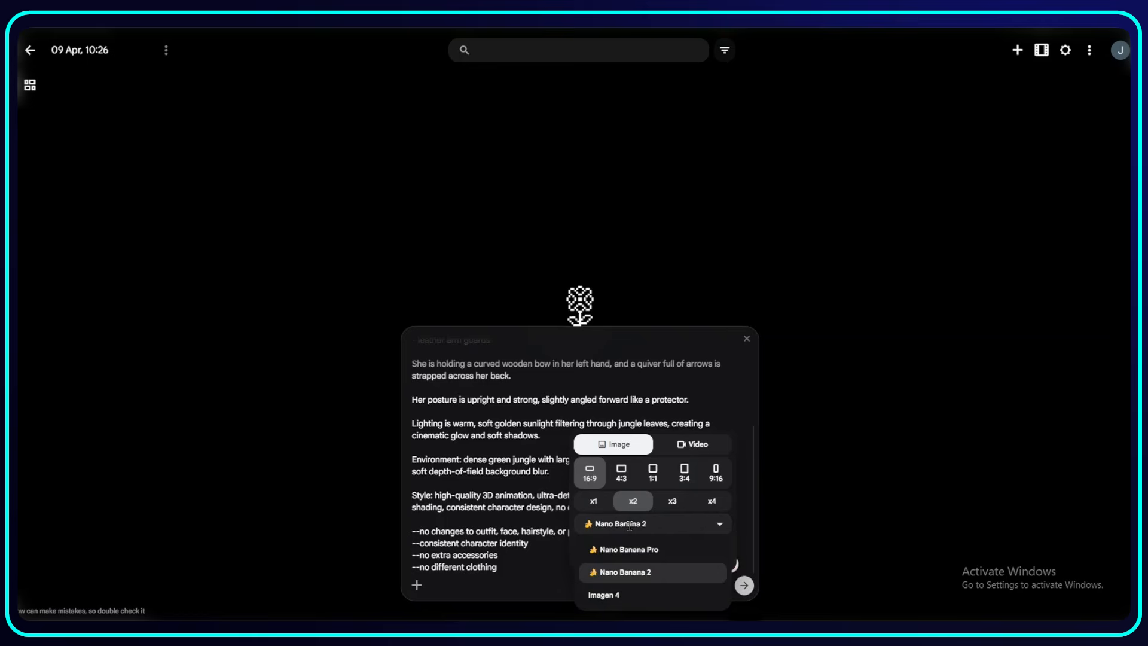
left_click(634, 549)
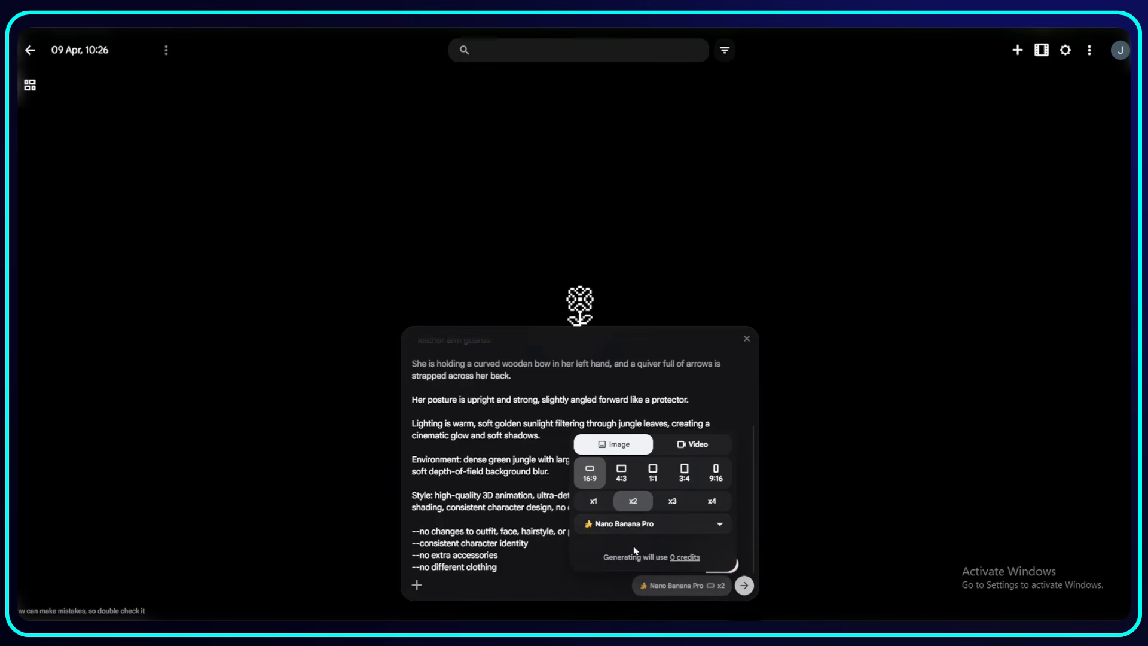
left_click(562, 557)
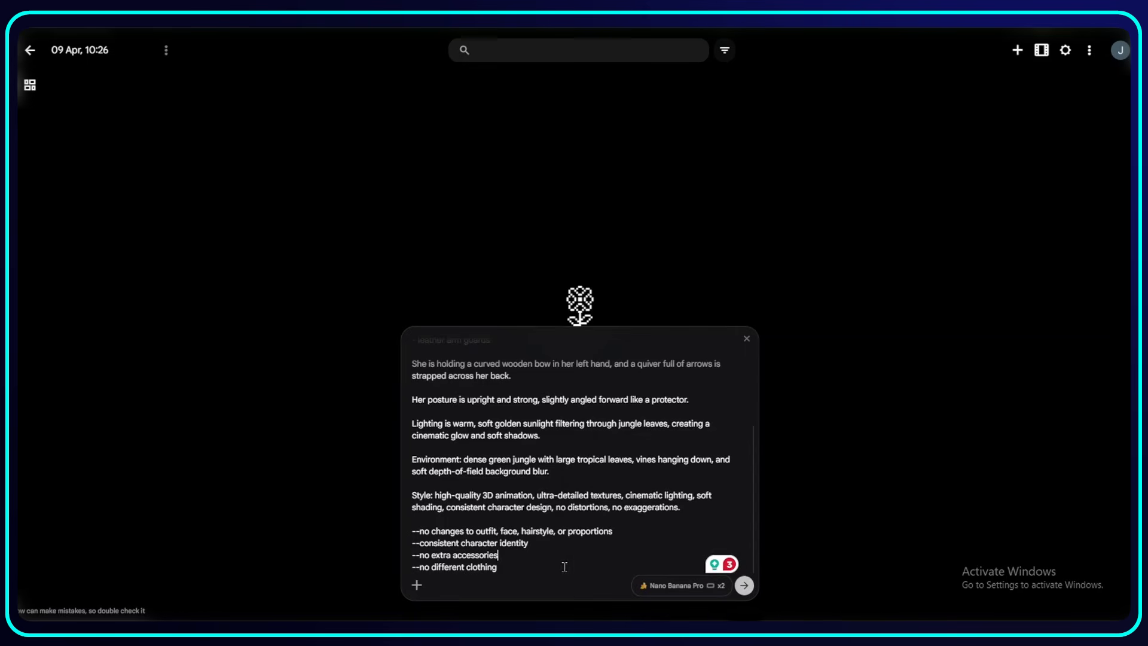
left_click(744, 586)
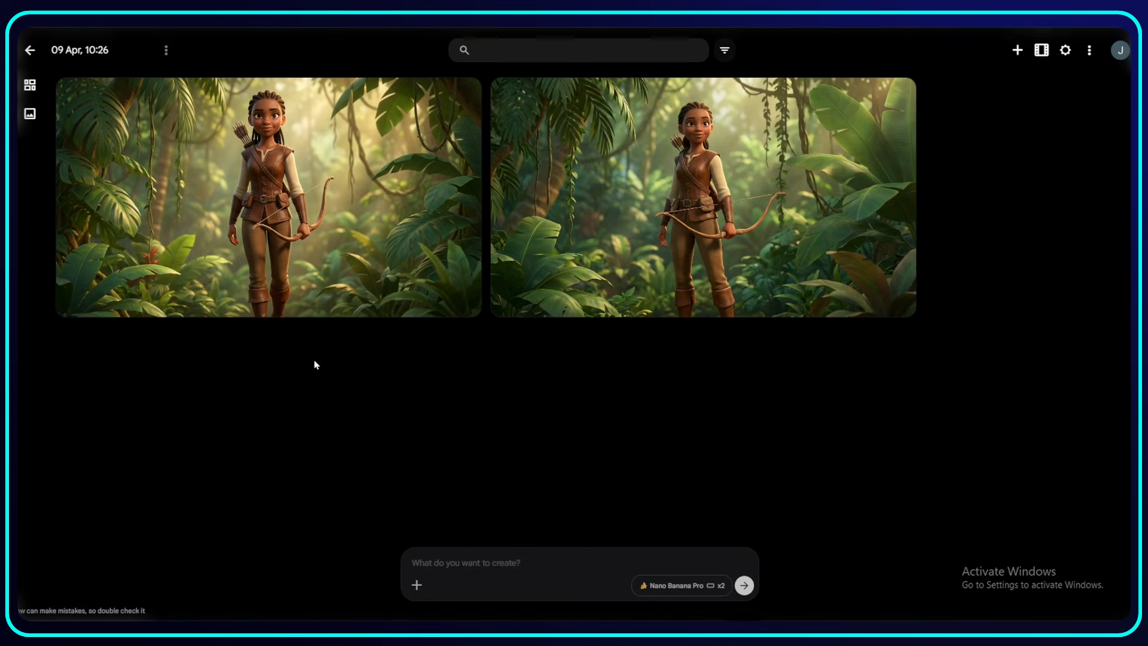
- Download the first huntress image at 2K upscaled size and return to the project
left_click(254, 293)
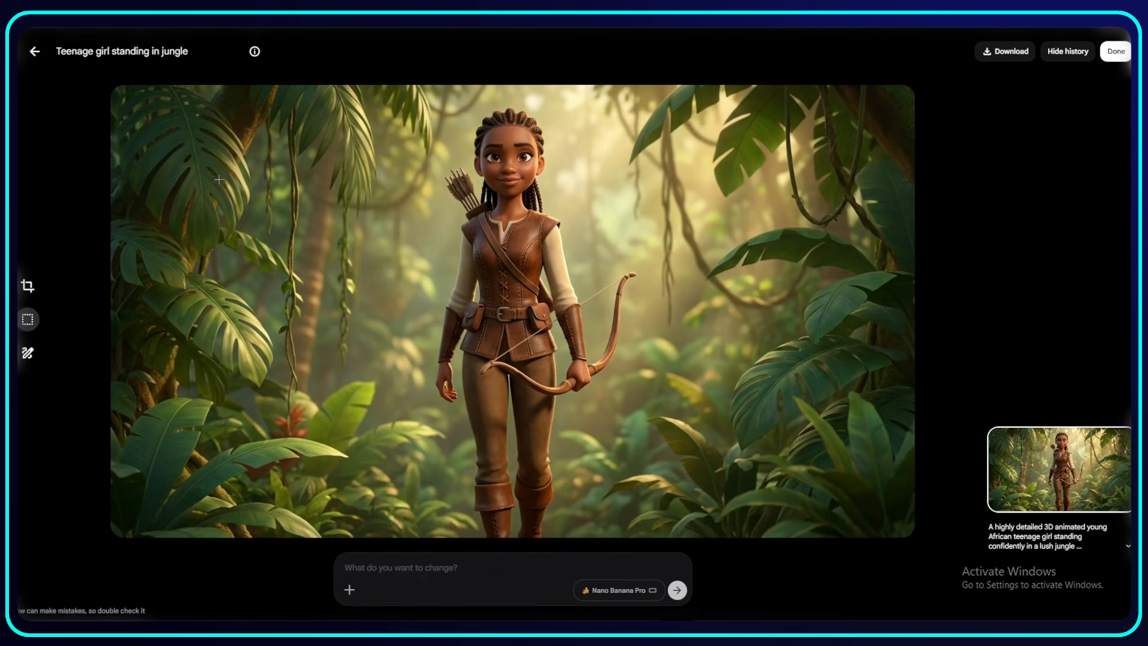
left_click(1005, 55)
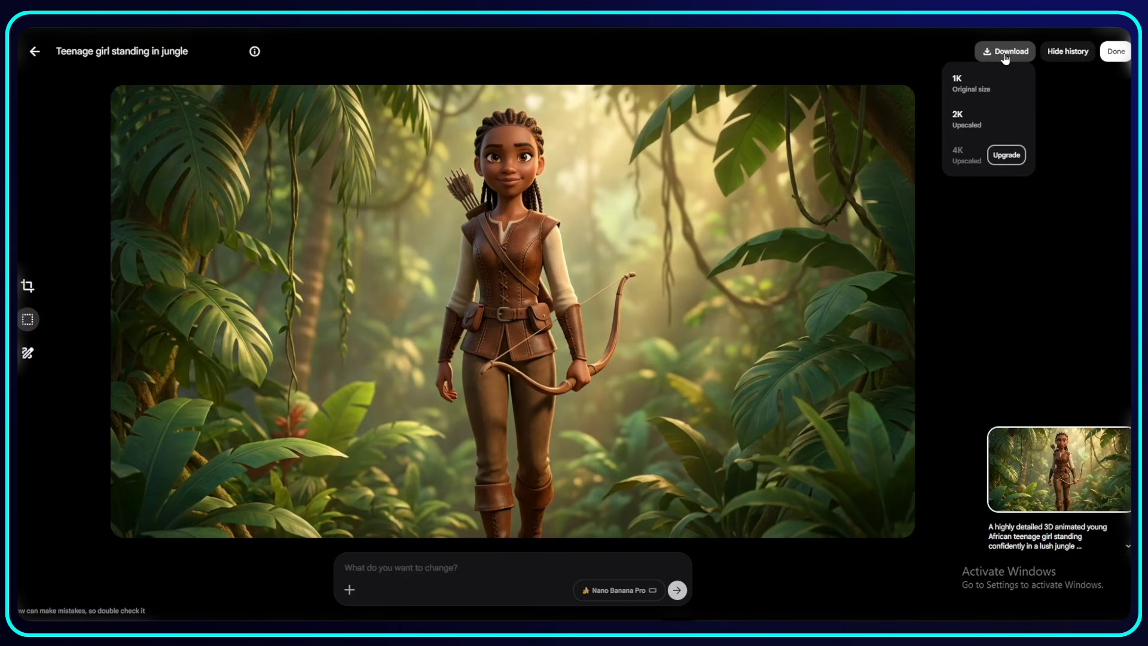
left_click(966, 124)
left_click(33, 53)
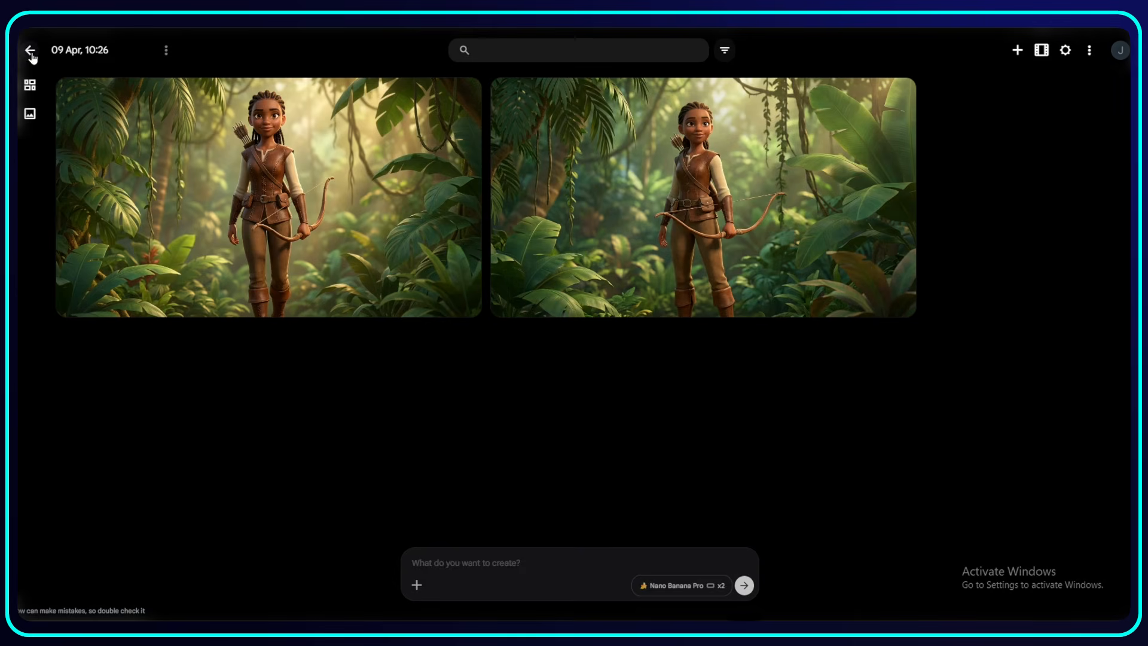
- Generate images of the young boy with a slingshot from his copied character prompt
left_click(479, 558)
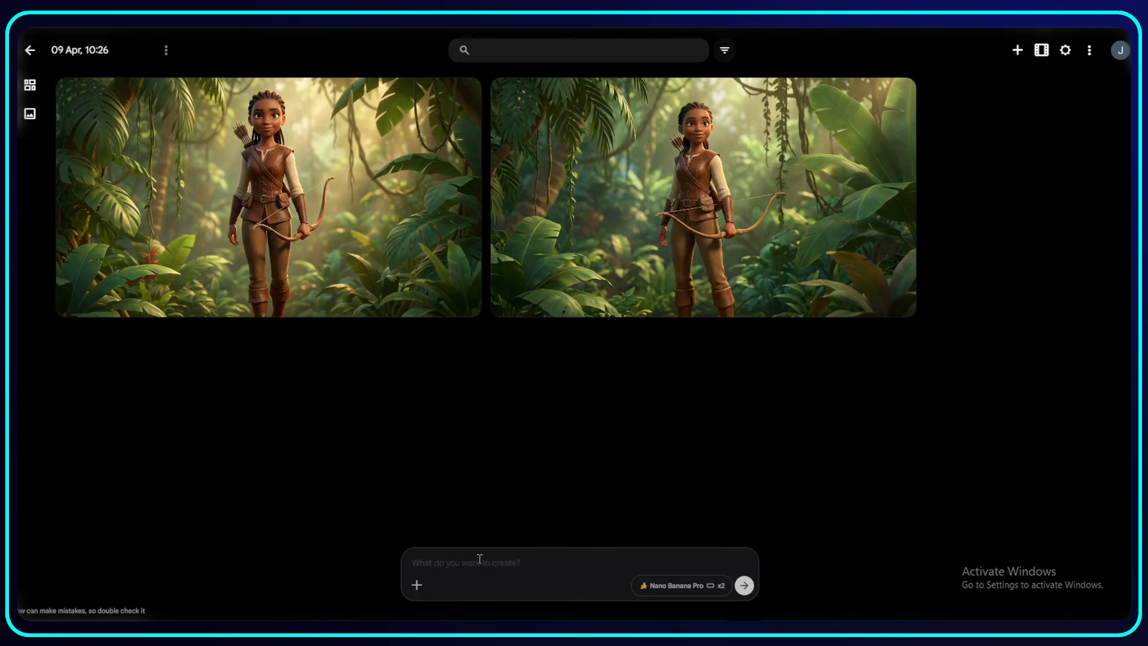
key("ctrl+v")
left_click(744, 585)
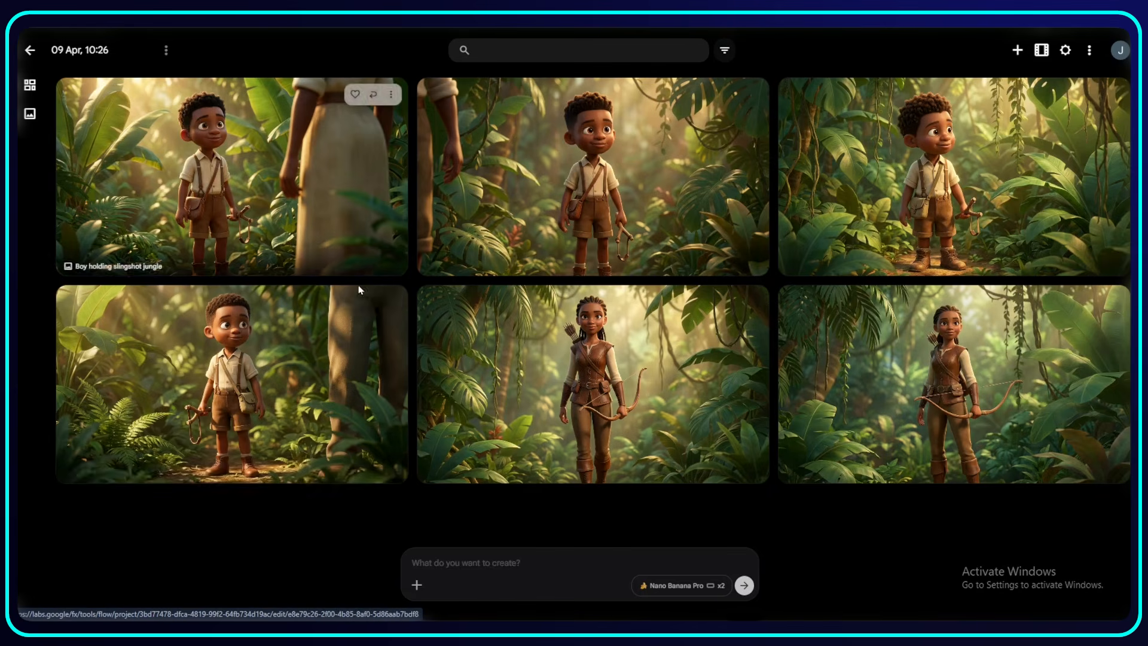
- Download the image of the boy standing alone with his slingshot at 2K upscaled size
left_click(330, 338)
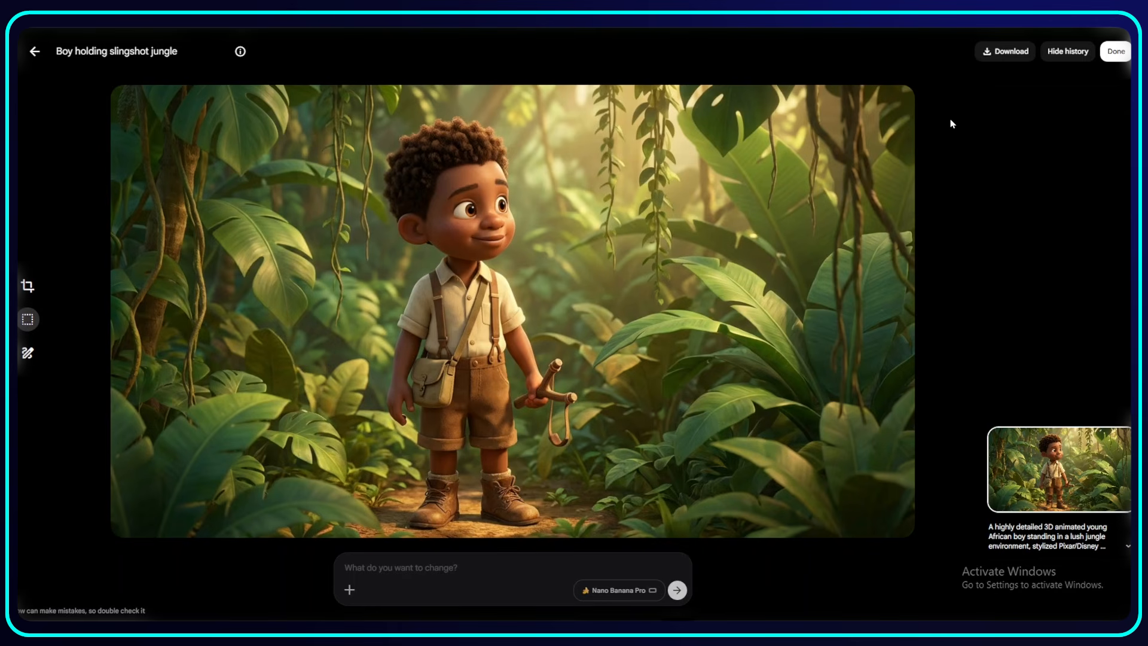
left_click(1004, 51)
left_click(974, 118)
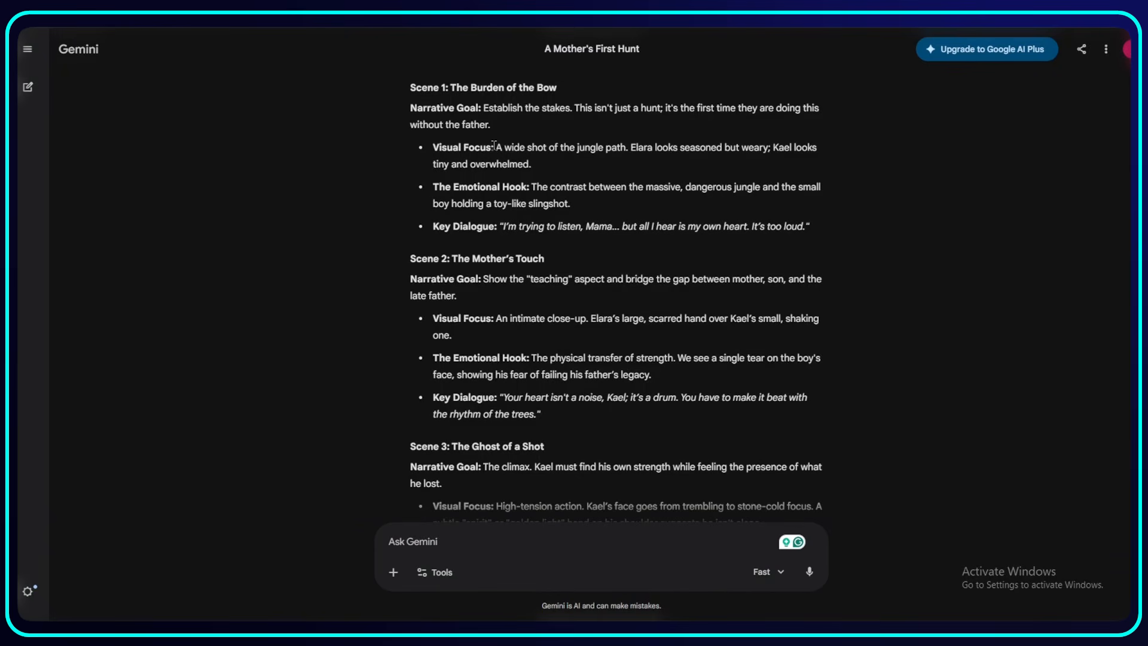
- Check the shot type in Scene 1's Visual Focus in the Gemini chat, highlighting "A wide shot"
left_click_drag(495, 147, 547, 146)
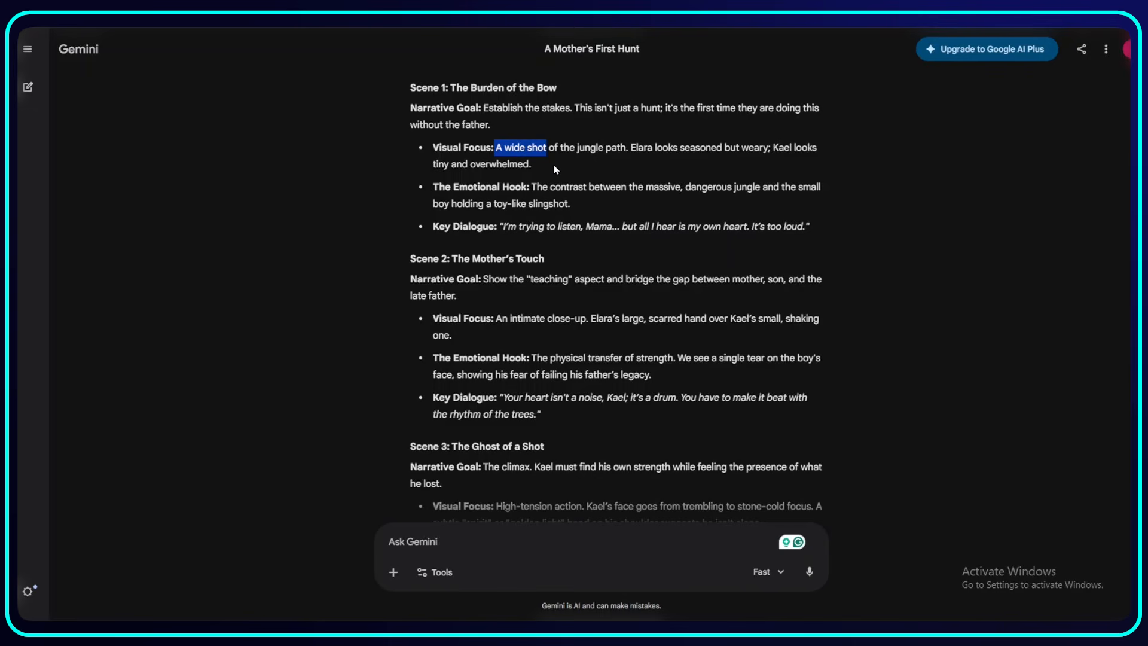
left_click(554, 165)
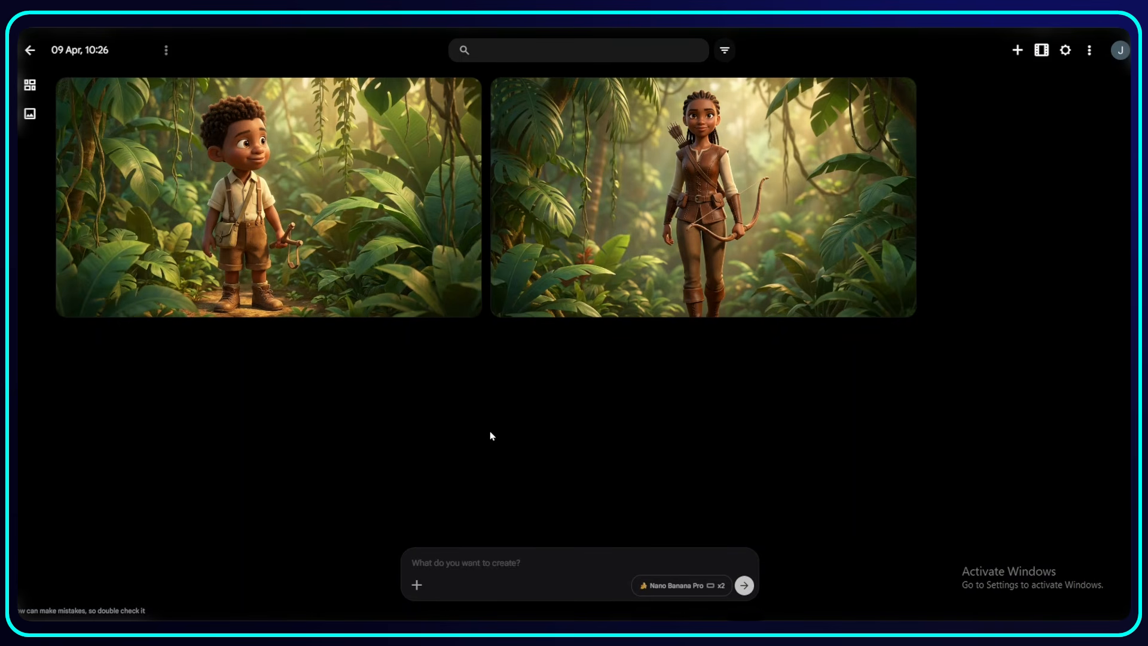
- Generate "A wide shot of the girl and boy standing in a lush jungle" in Flow, with both character images as references
left_click(416, 585)
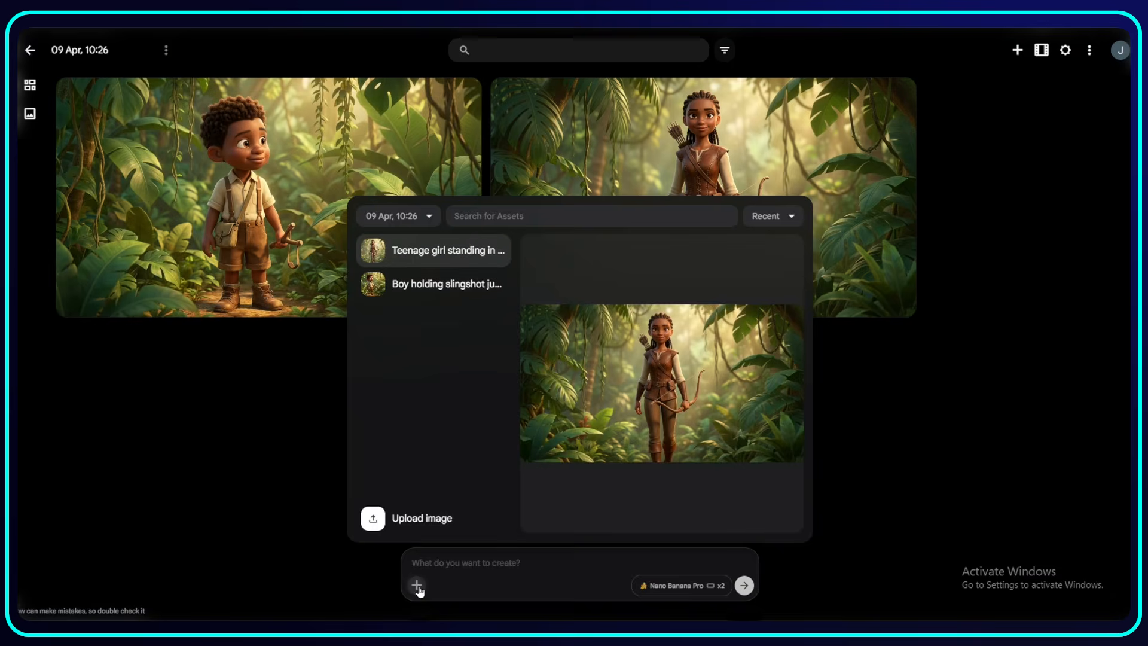
left_click(428, 257)
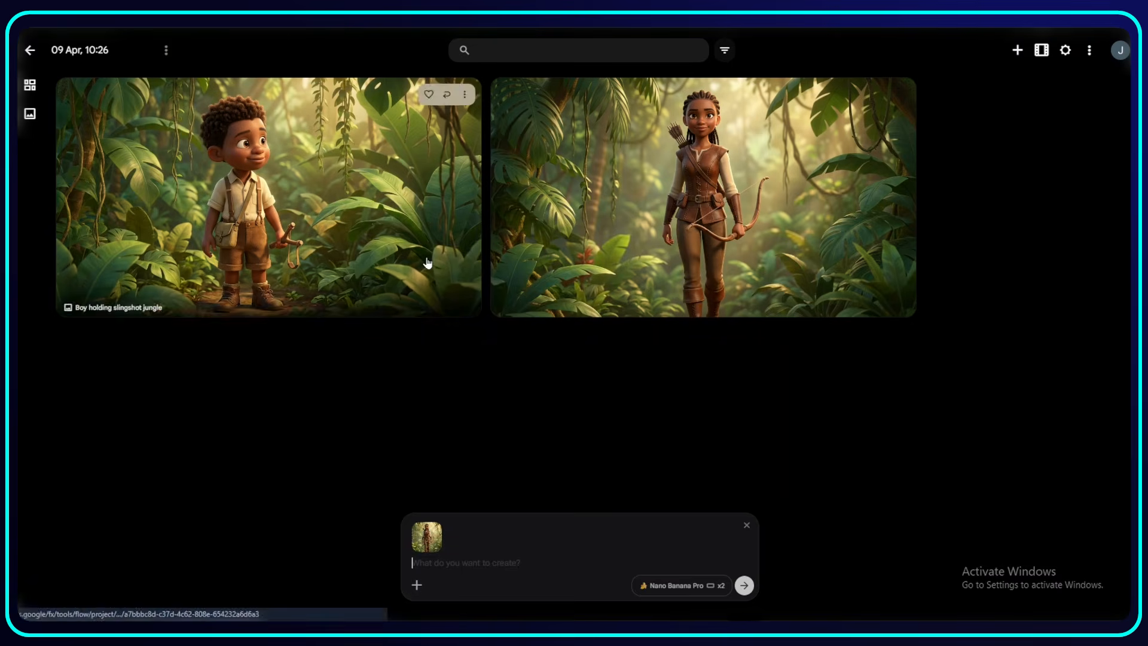
left_click(418, 586)
left_click(425, 223)
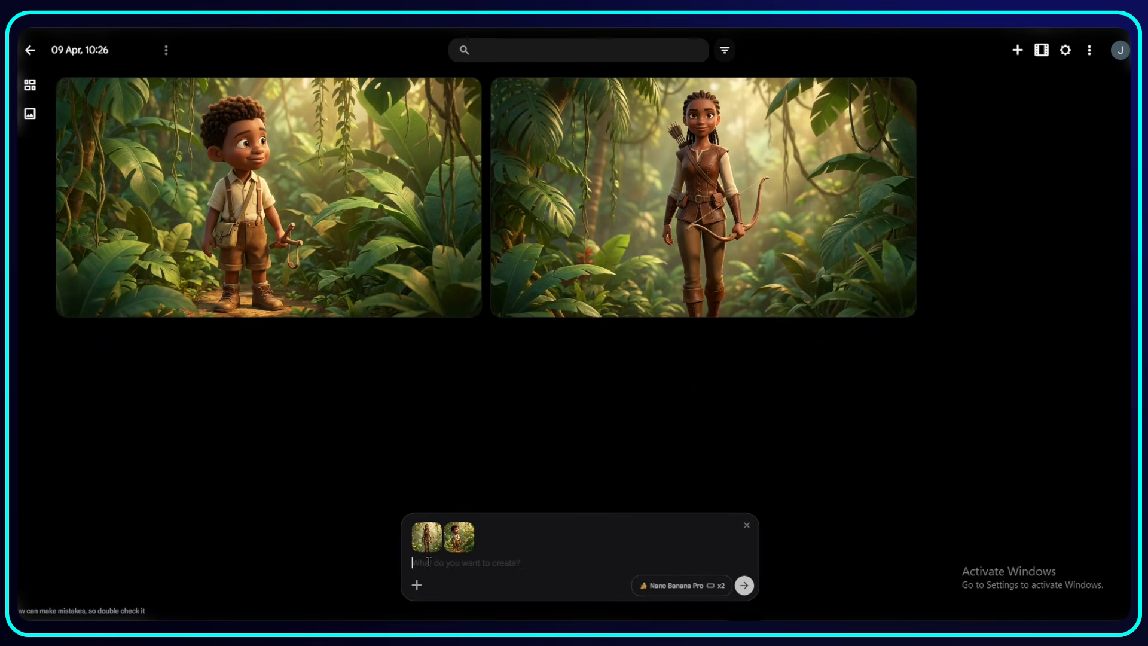
type("A wide shot of the girl and boy standing in a lush jungle")
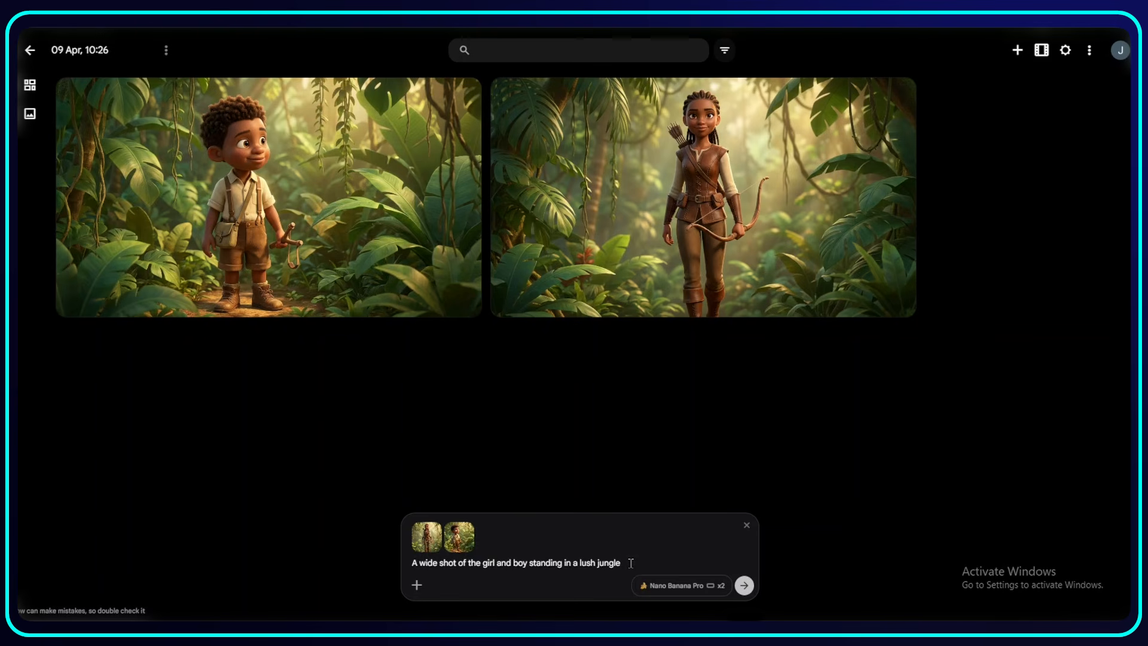
key("Return")
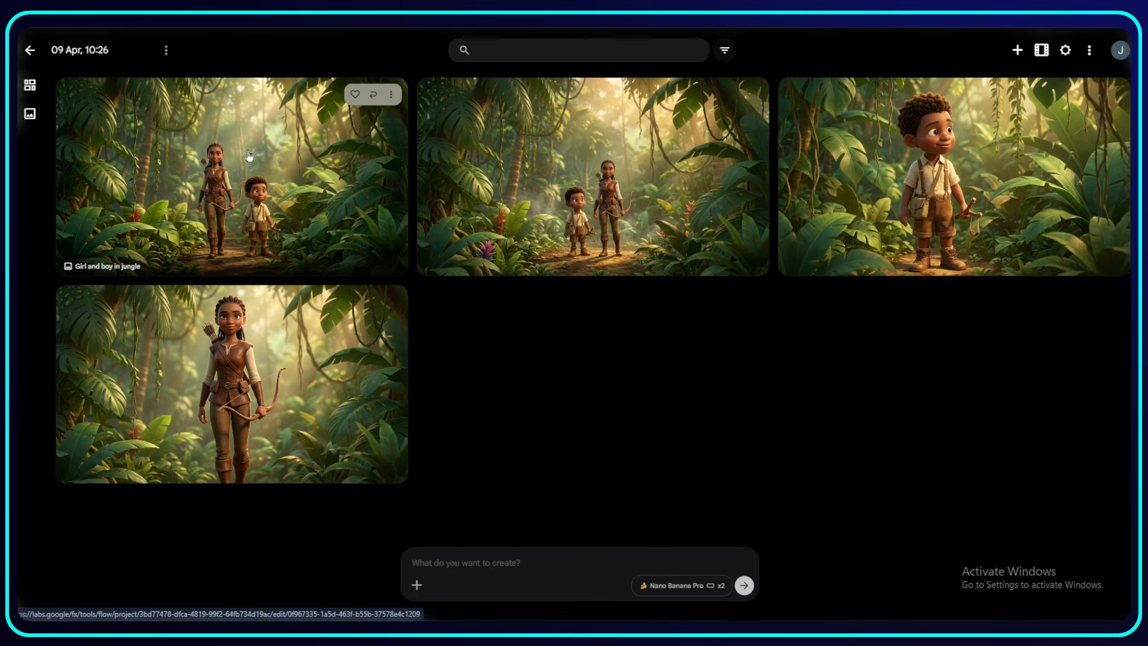
- Generate "A close up shot to the face" using the first wide shot of the girl and boy as reference
left_click_drag(253, 188, 499, 571)
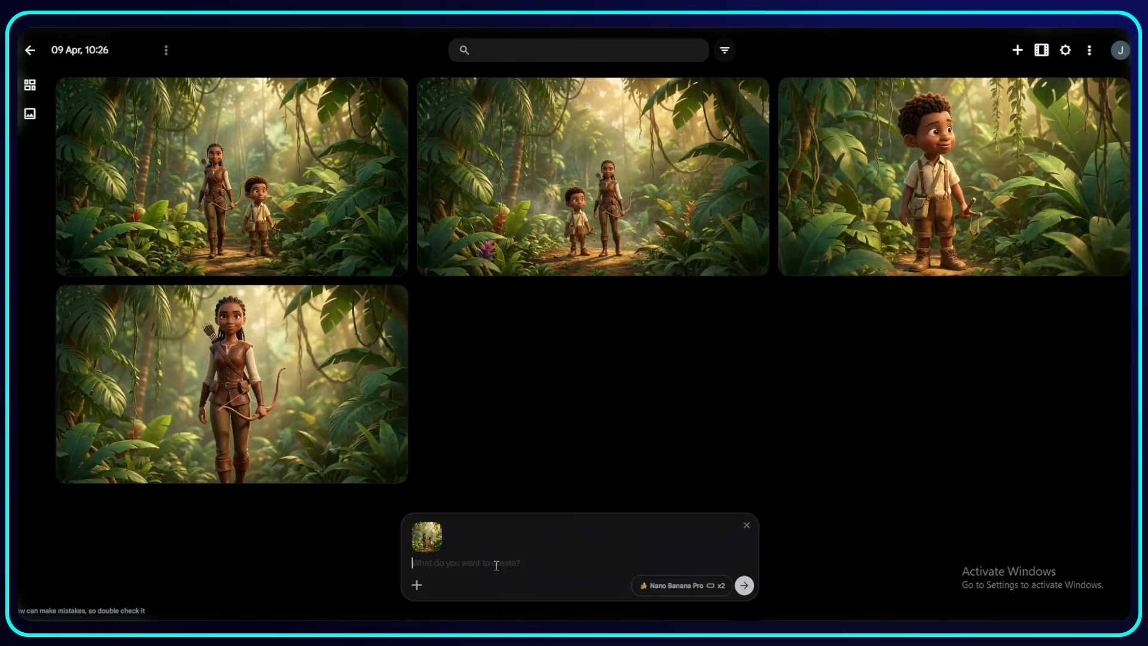
type("A close up shot to the face")
key("Return")
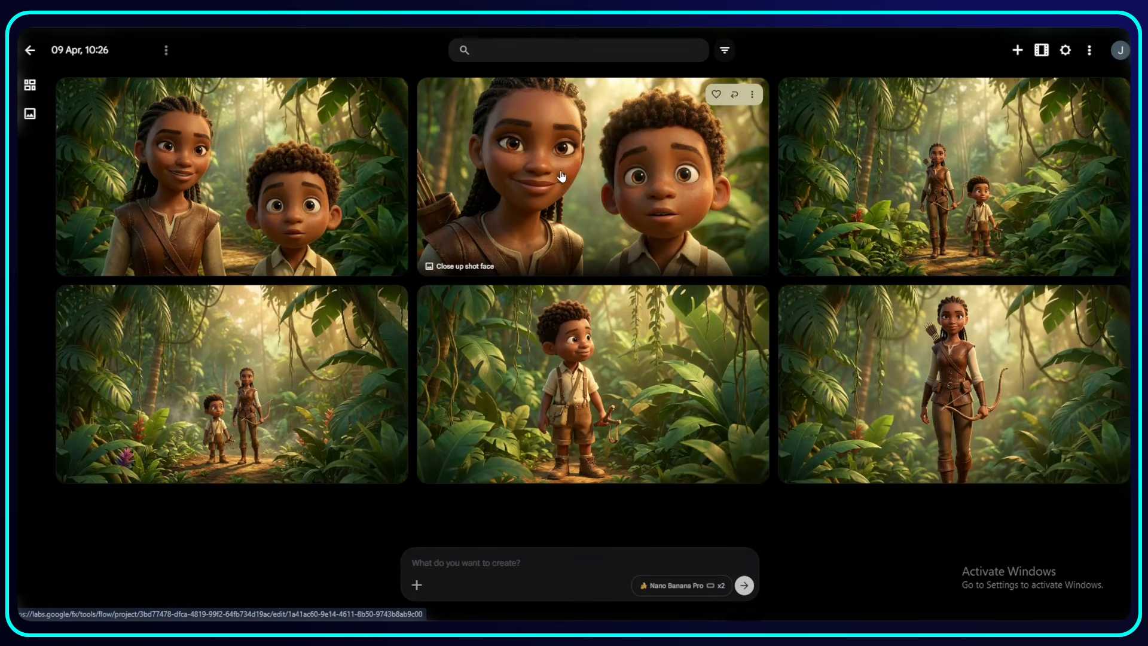
- Generate "A shot from behind showing the characters looking at the deer grazing." from the tighter close-up, view it, and return to the project
left_click_drag(561, 176, 525, 562)
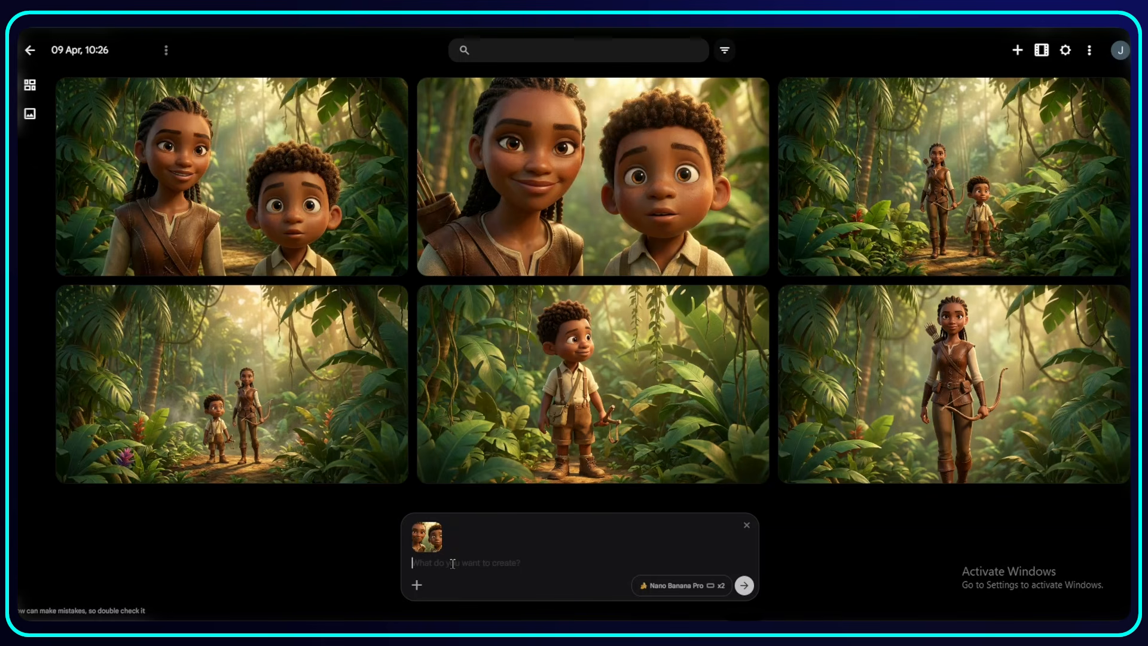
type("A shot from behind showing the characters looking at the deer grazing.")
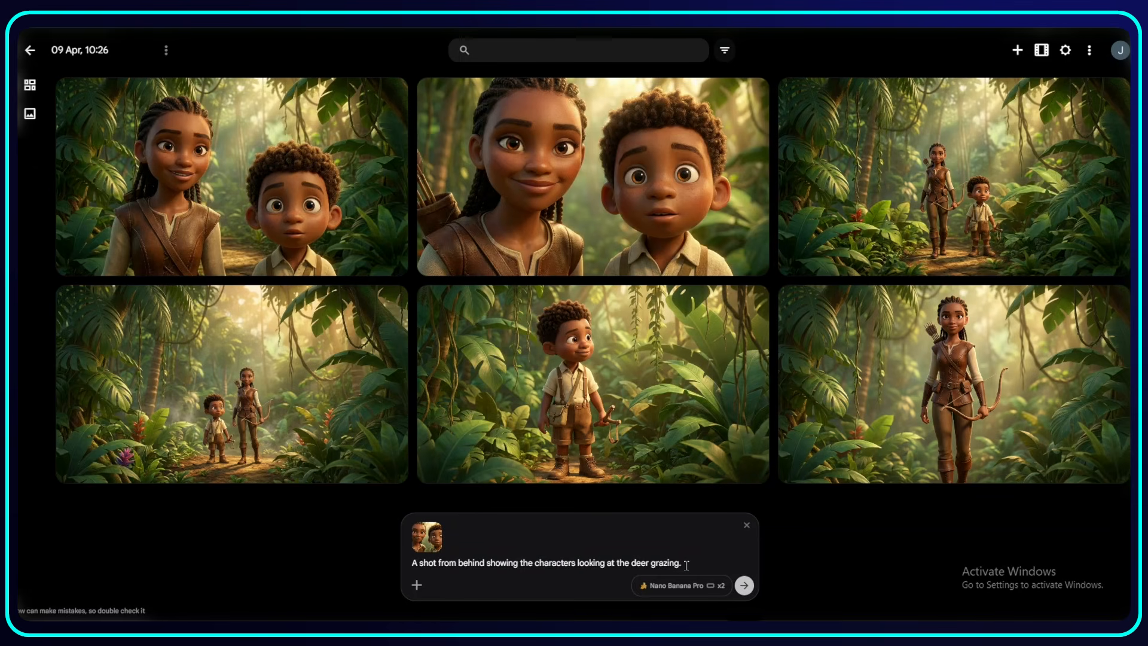
left_click(741, 589)
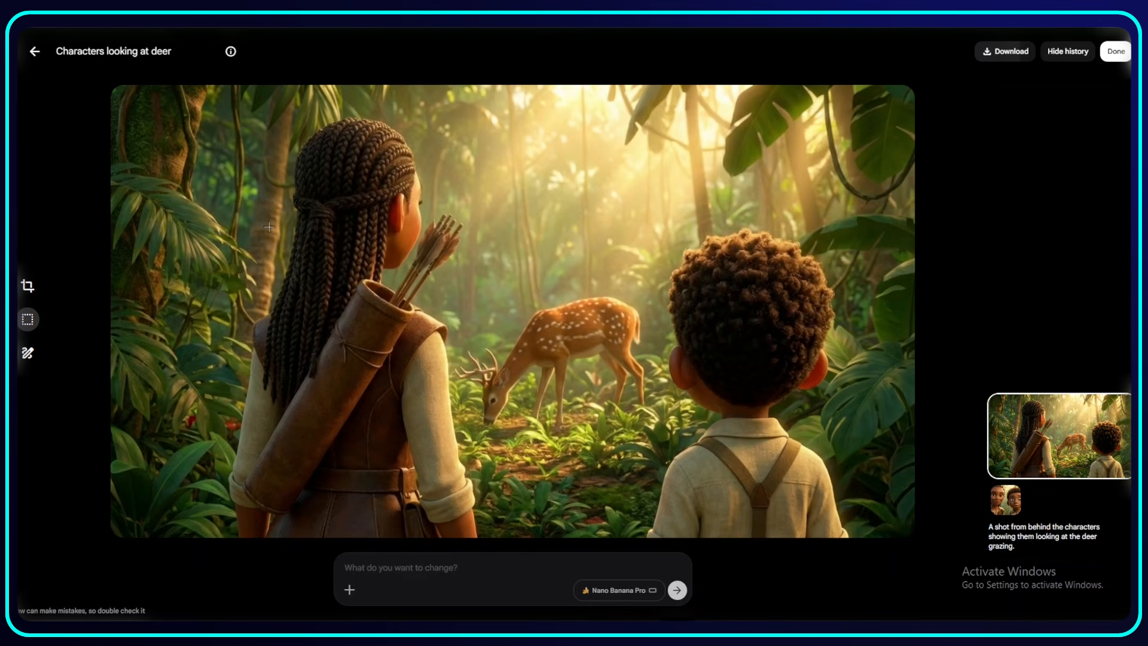
left_click(34, 51)
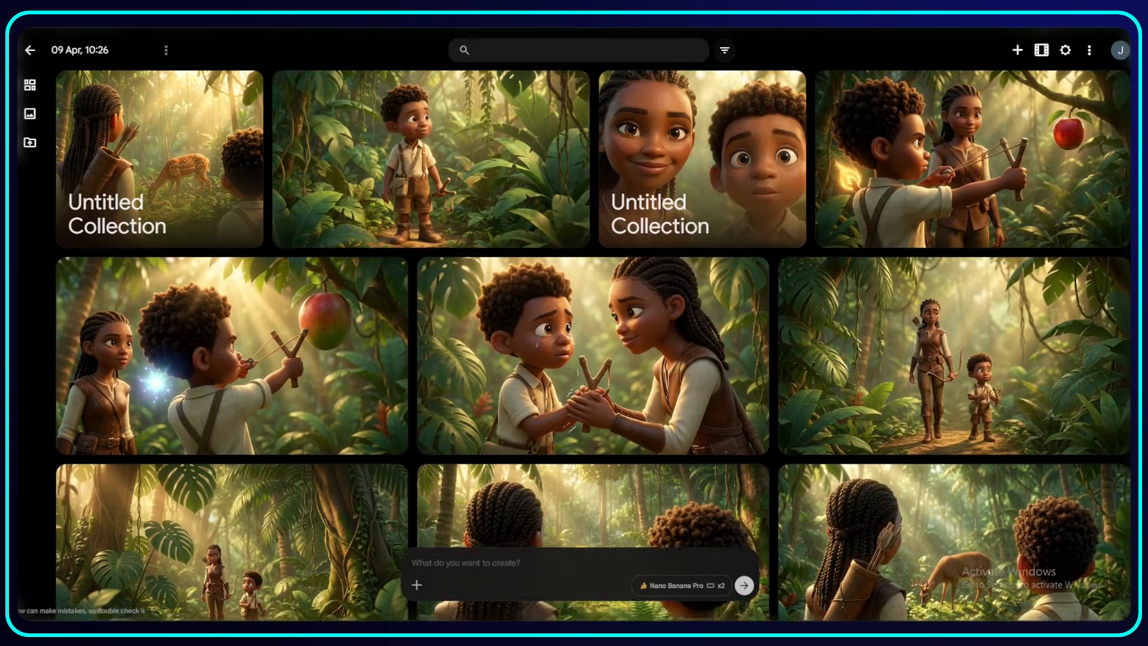
- Look through the generated scene images in the project gallery
scroll(593, 345, "down", 2)
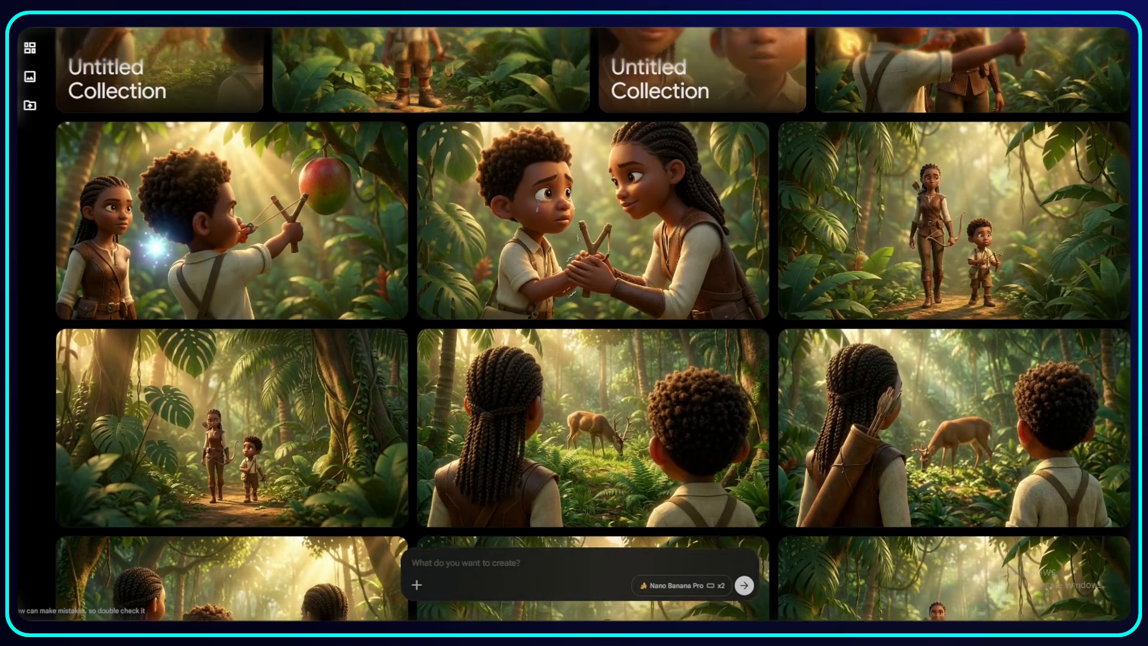
scroll(592, 345, "down", 2)
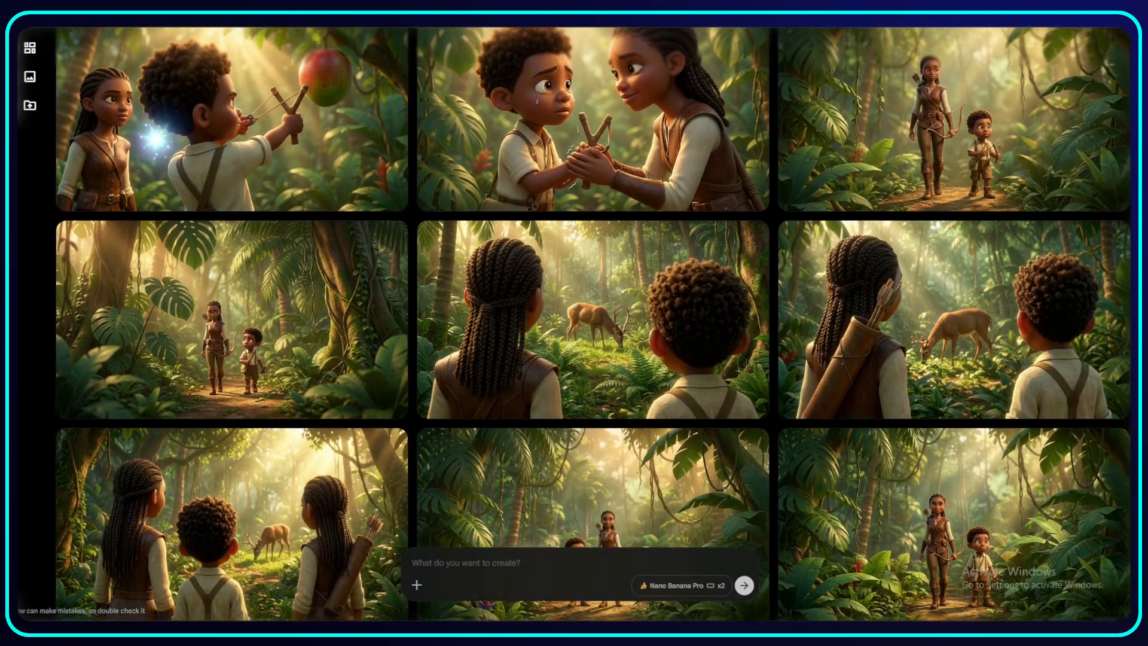
scroll(592, 345, "down", 2)
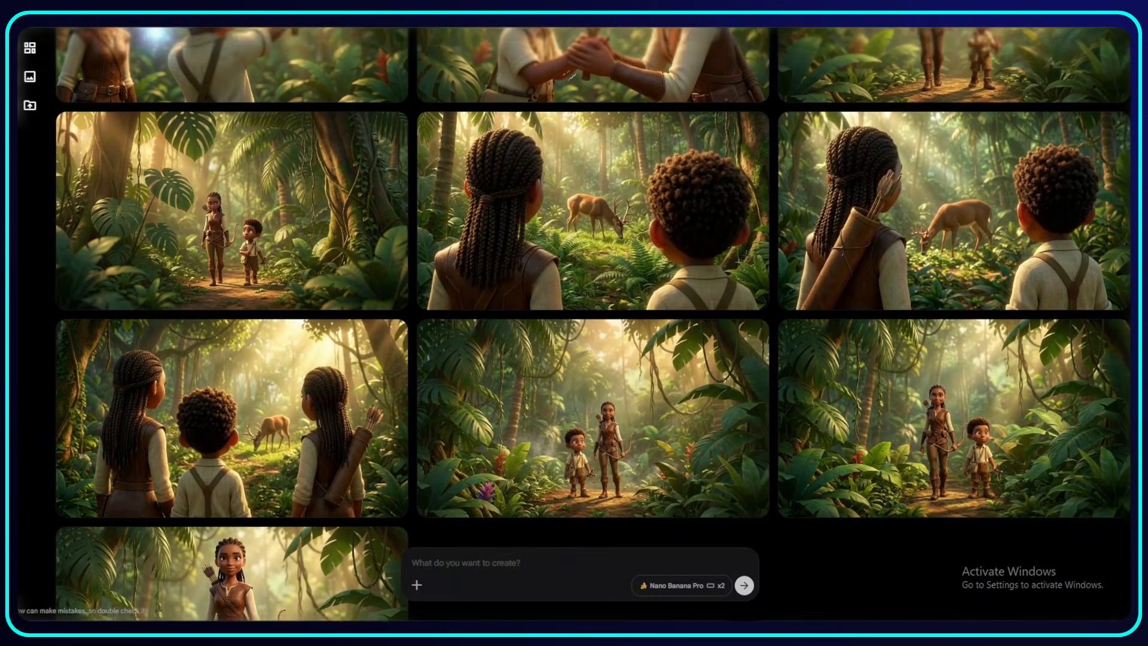
- Download the "Characters looking at deer" image of the two characters from behind as a 2K upscaled version
scroll(1068, 195, "down", 2)
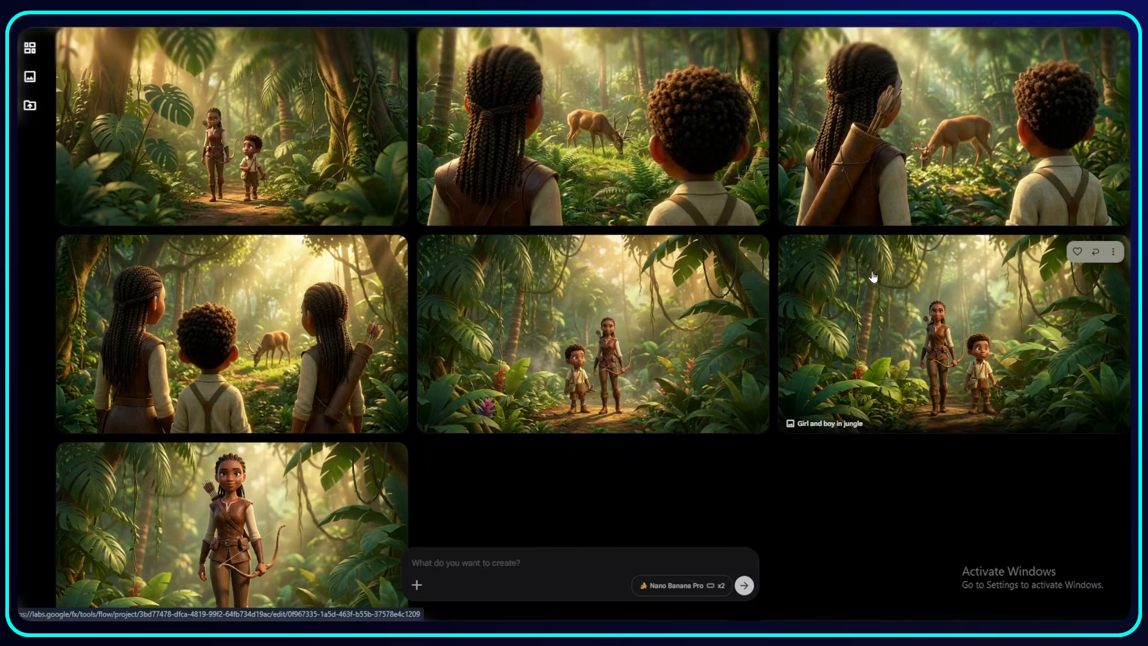
left_click(582, 165)
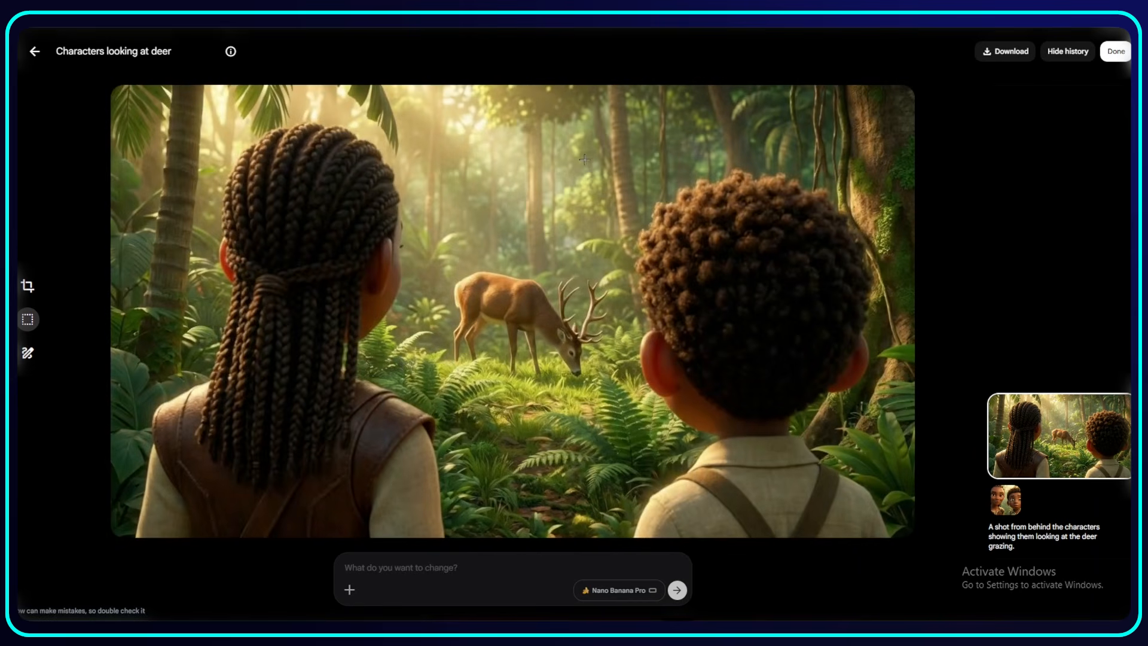
left_click(1004, 53)
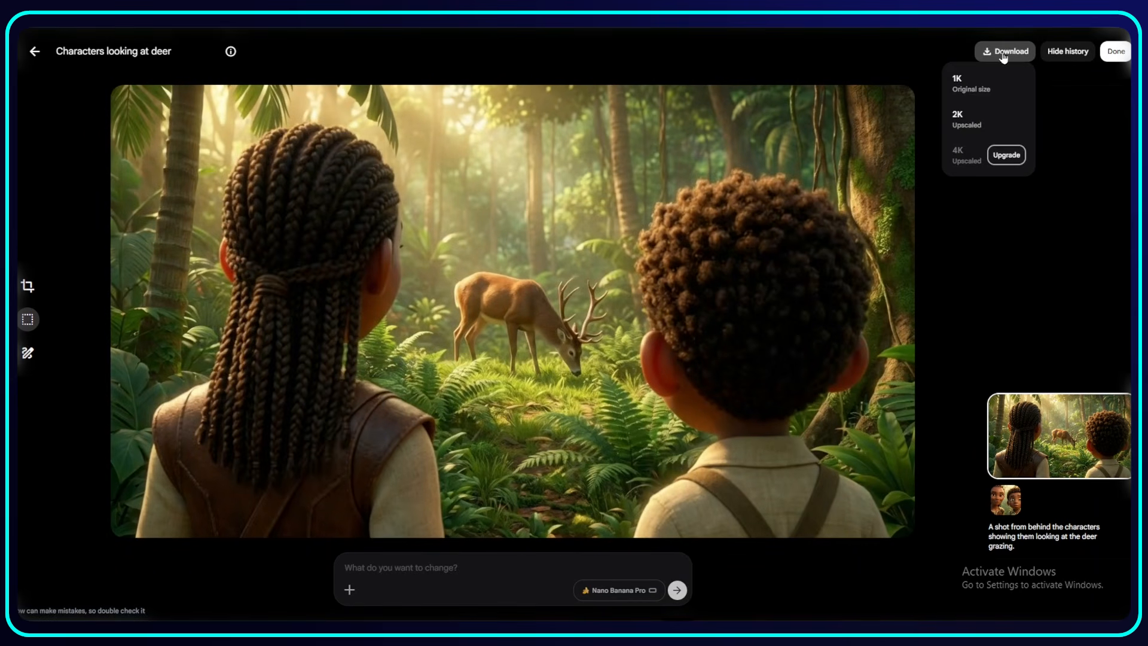
left_click(976, 125)
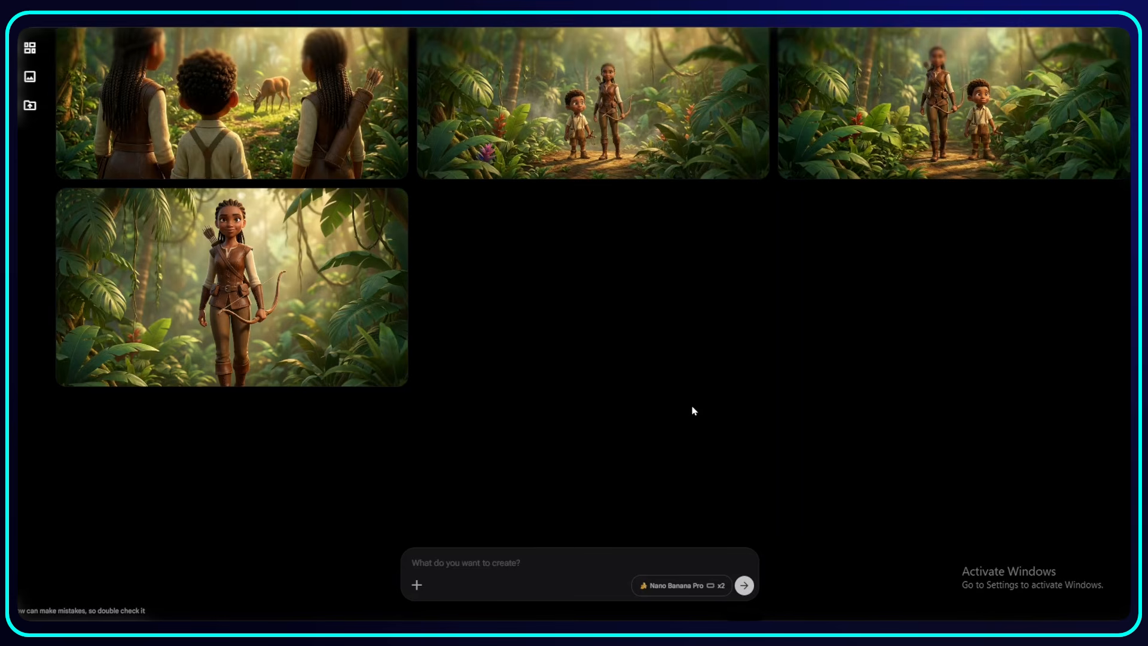
- Switch generation to video in Frames mode with 1 output per prompt
left_click(706, 593)
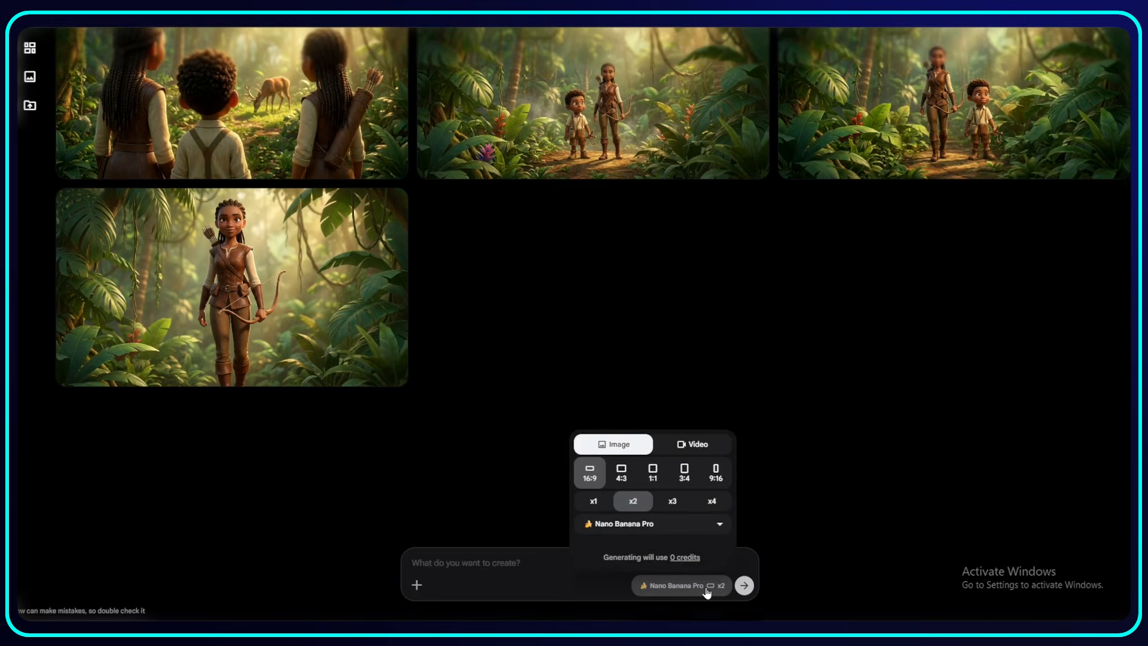
left_click(691, 446)
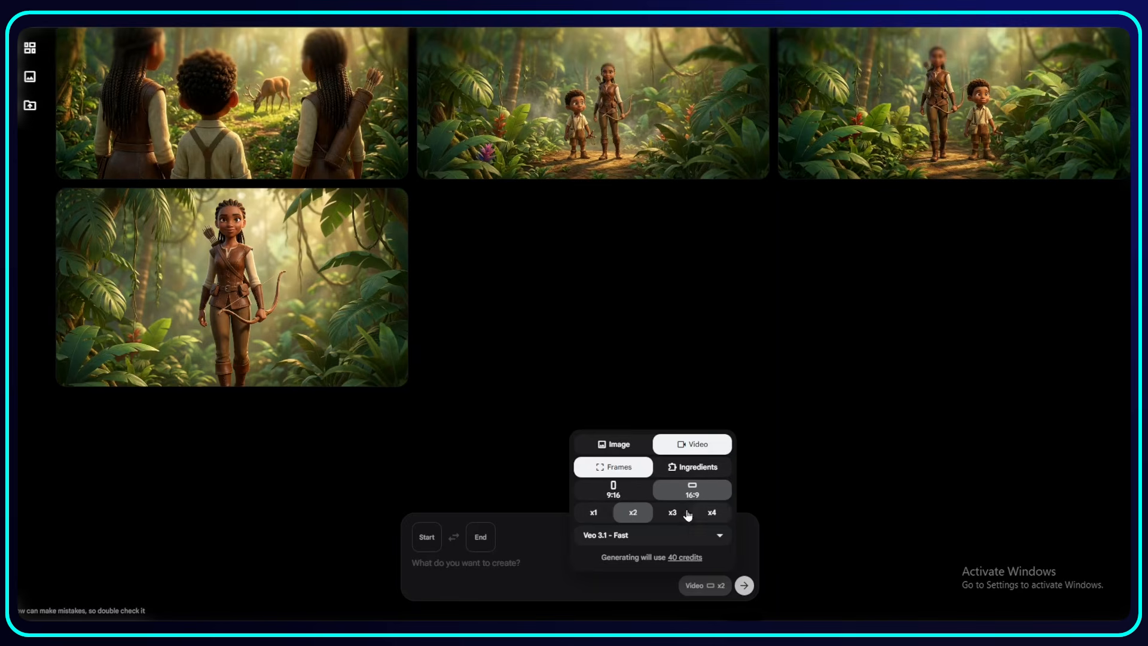
left_click(595, 517)
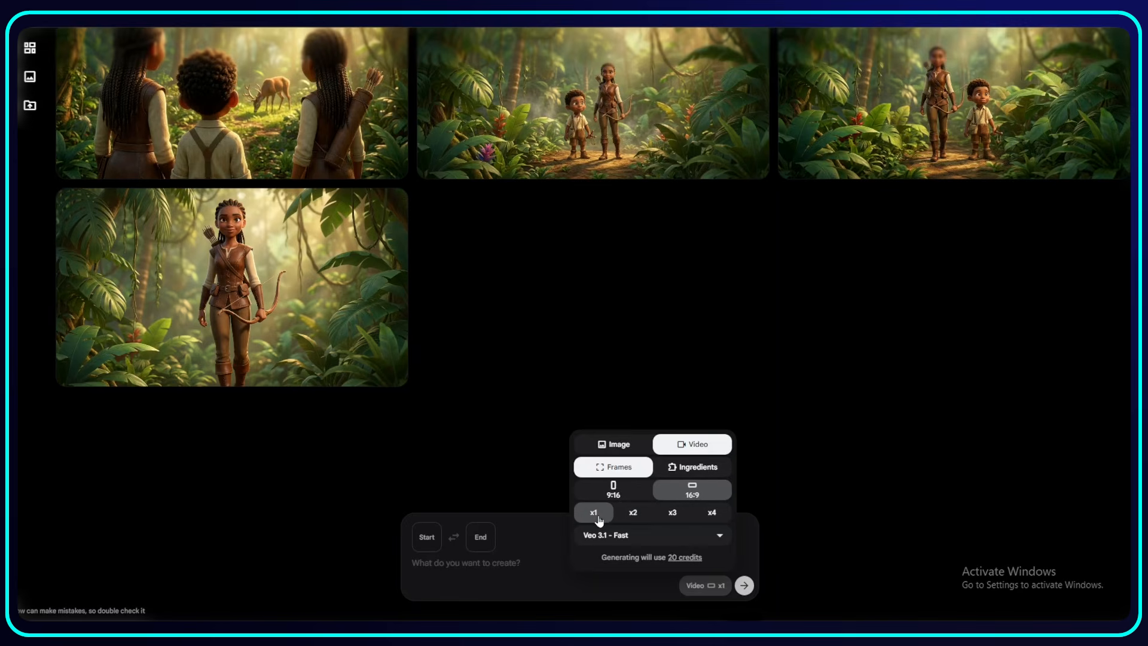
left_click(586, 576)
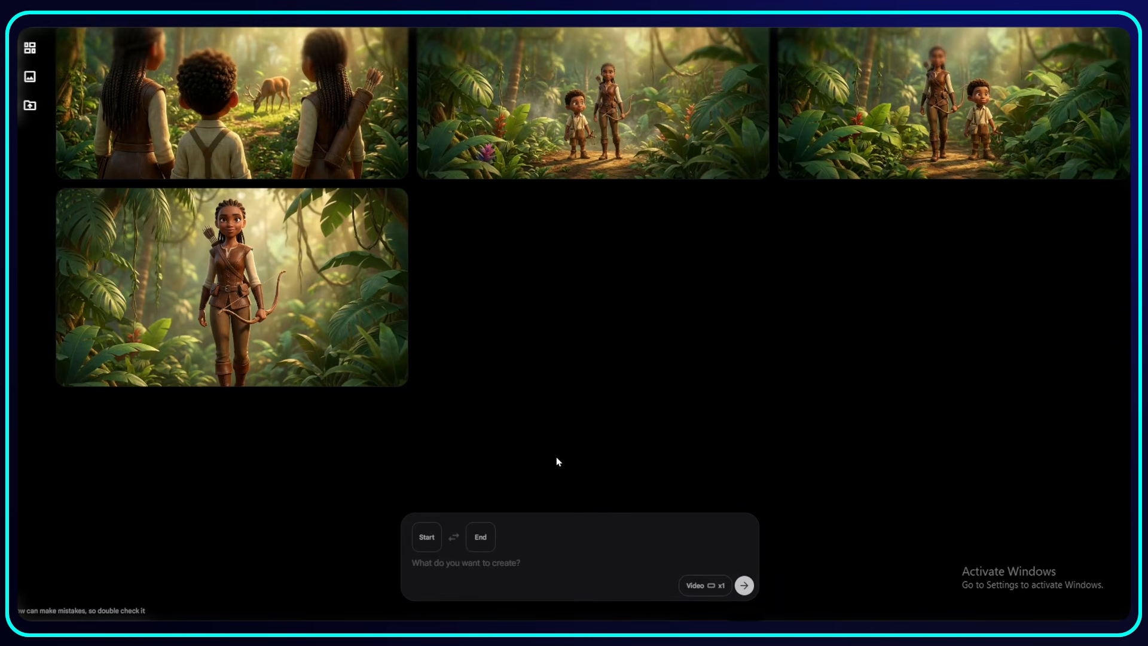
- Animate "Girl and boy in jungle" as the start frame with "They are walking slowly", check the clip's camera options, and return to the project
left_click(428, 540)
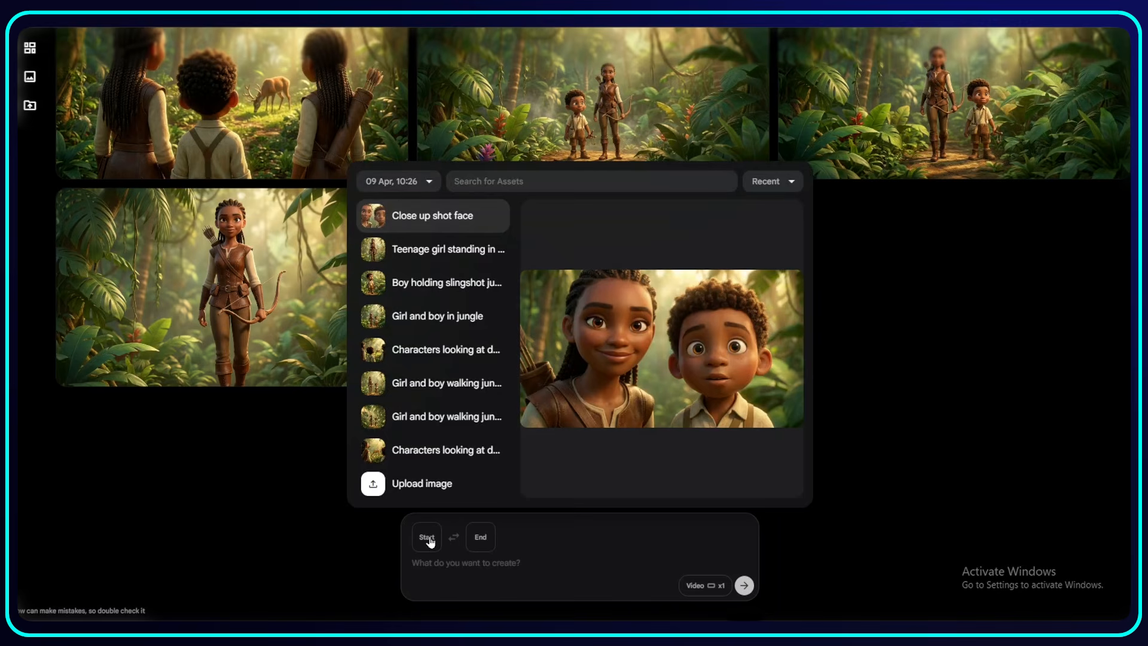
left_click(428, 317)
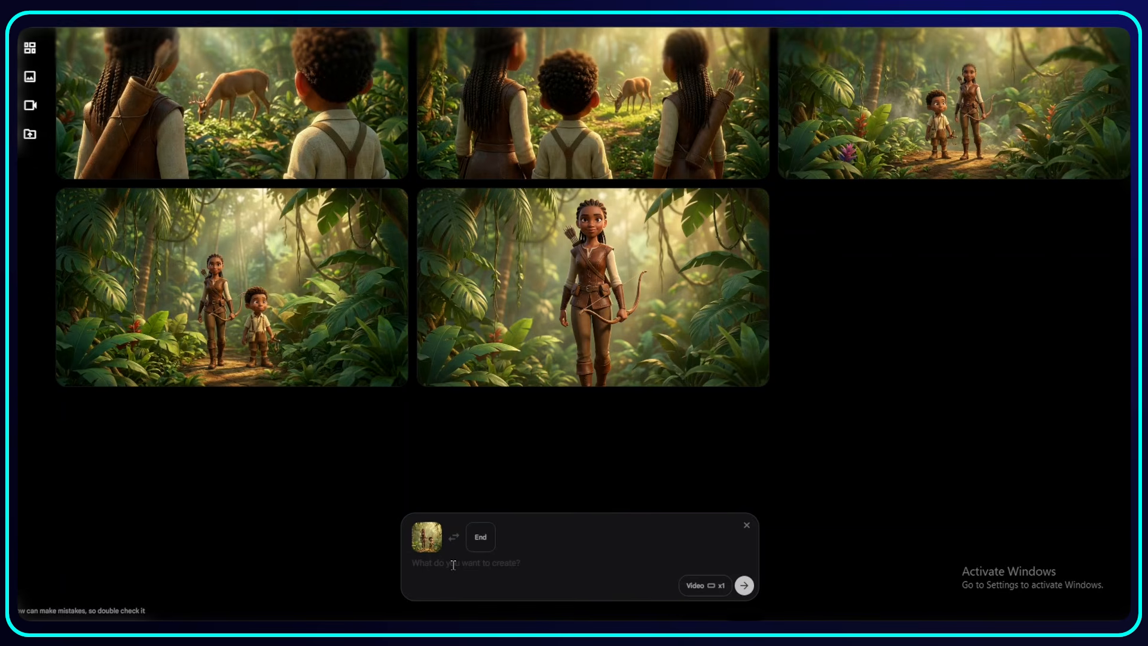
type("They are walking slowly")
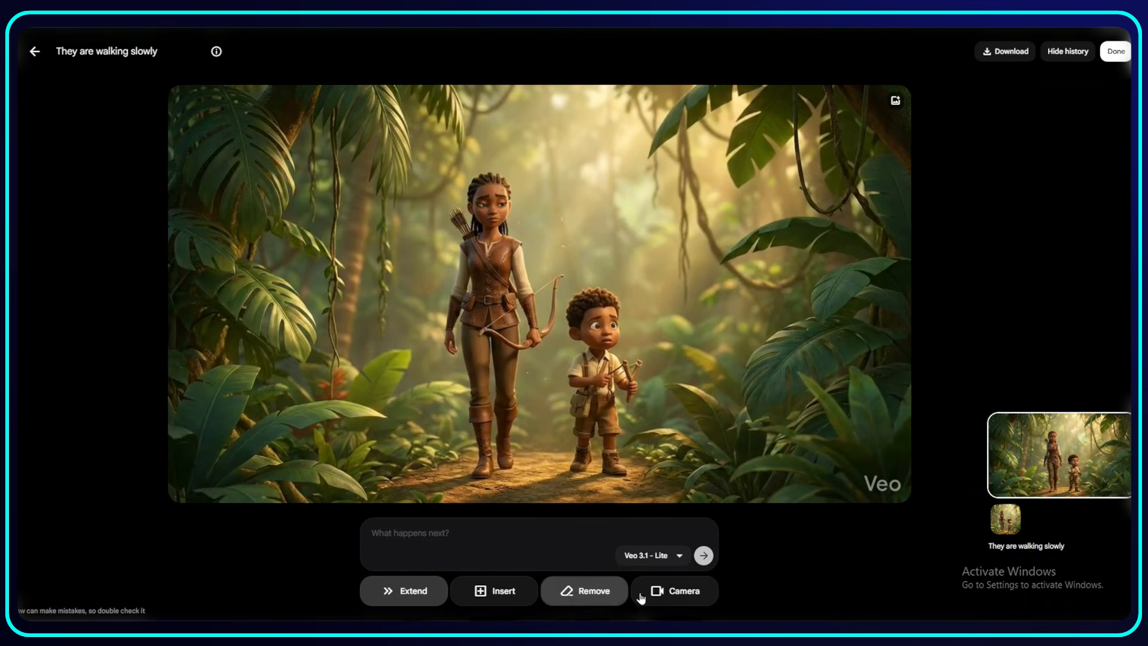
left_click(659, 595)
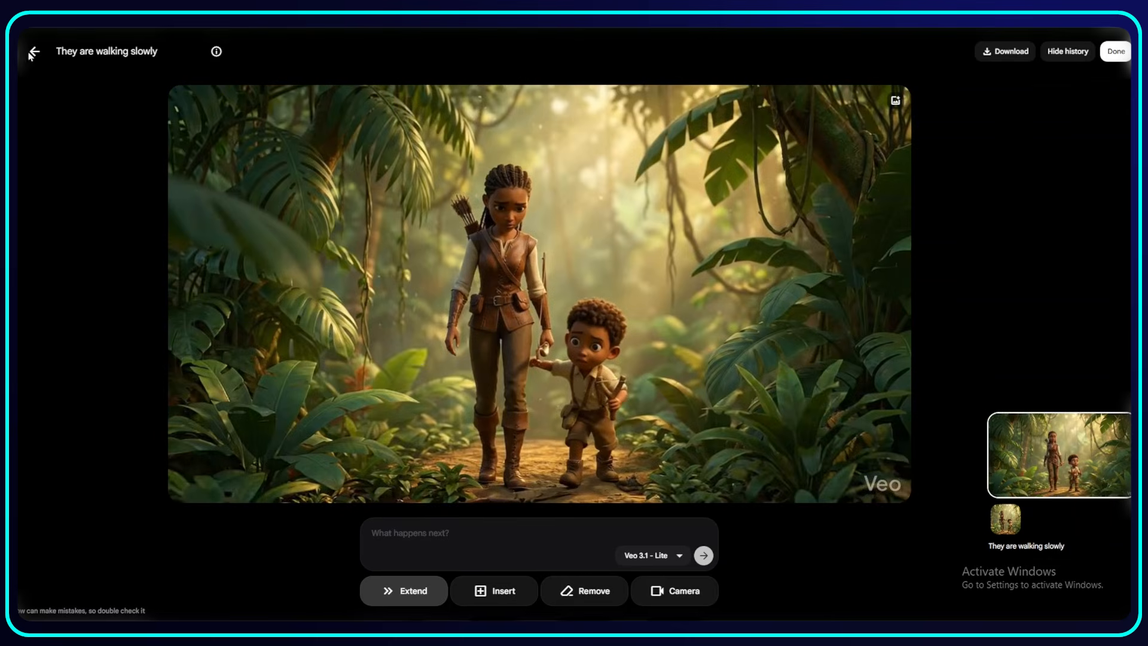
left_click(31, 53)
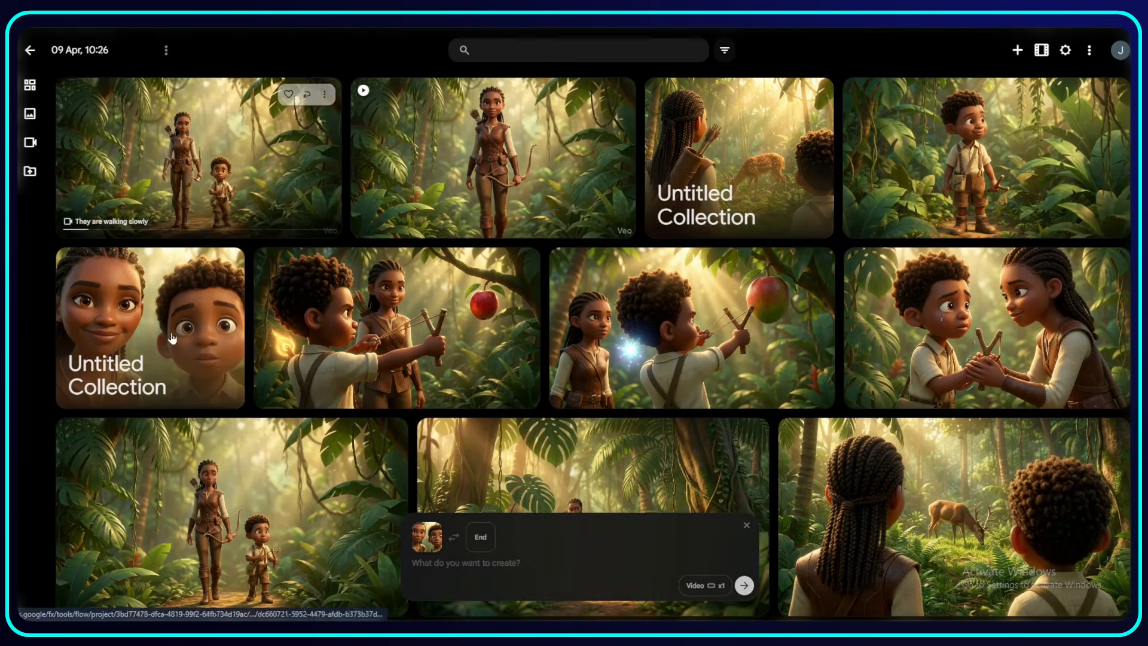
- Animate the close-up face shot with the boy softly saying "I'm trying to listen, Mama... but all I hear is my own heart. It's too loud."
left_click(170, 376)
left_click_drag(287, 293, 514, 570)
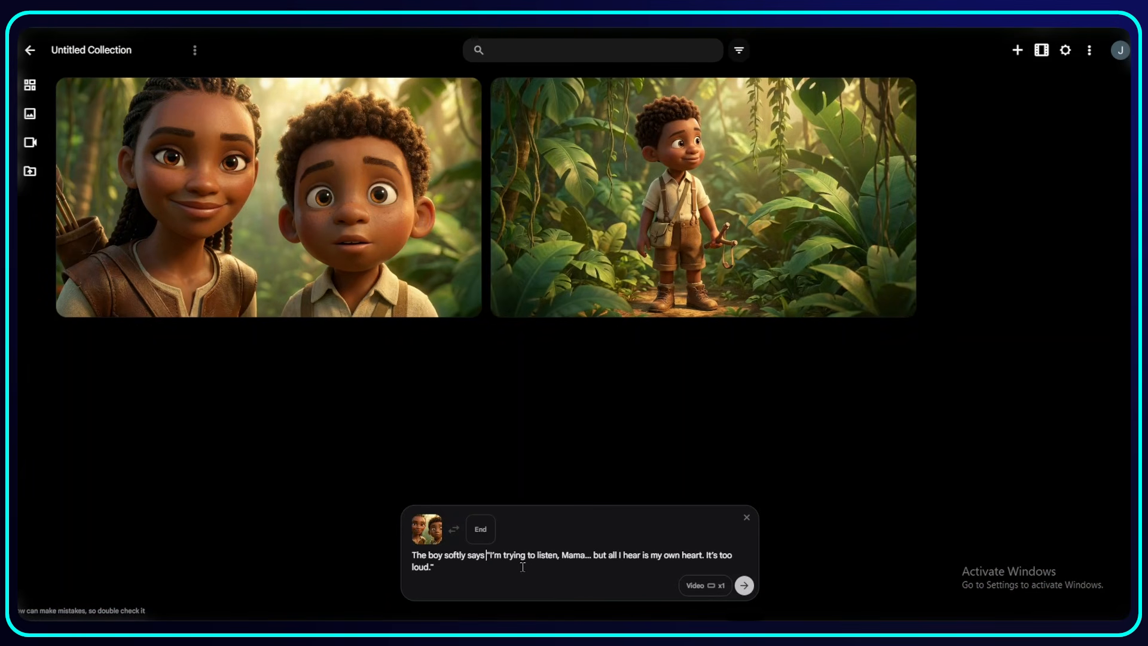
left_click(487, 556)
left_click(744, 586)
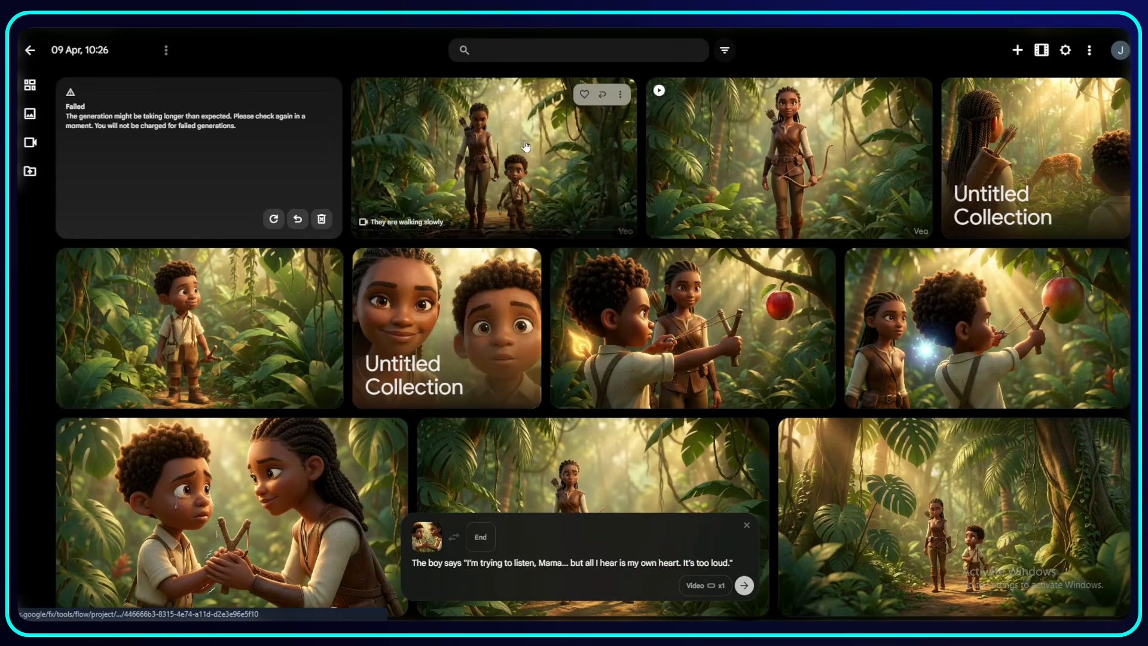
- Open the "They are walking slowly" clip from the project to play its "They spot a deer grazing" version
left_click(525, 146)
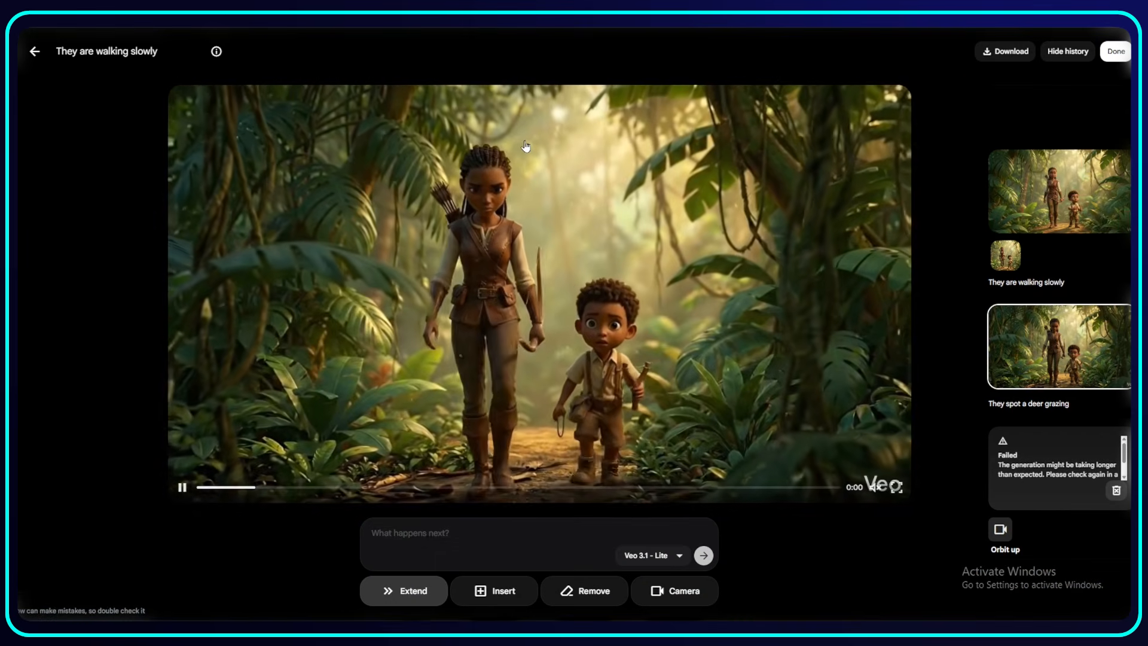